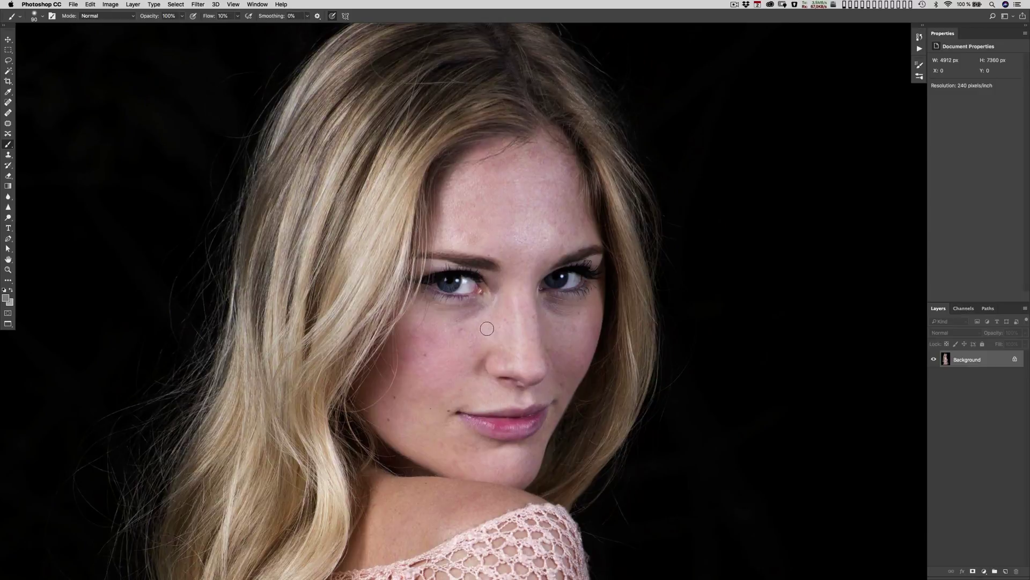
- Create a new layer containing a merged copy of the portrait and desaturate it
{"action": "key", "text": "super+equal"}
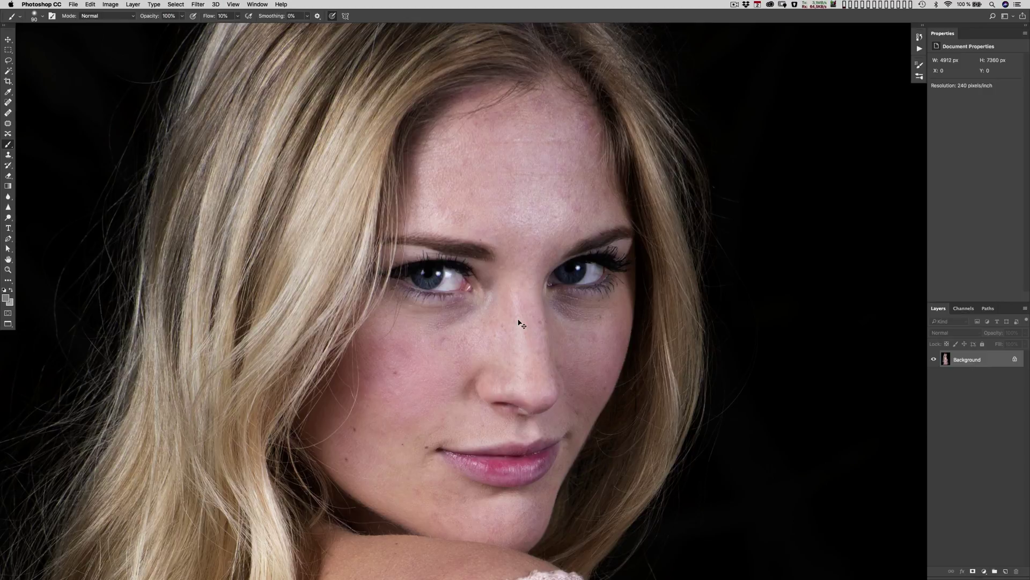
{"action": "key", "text": "super+minus"}
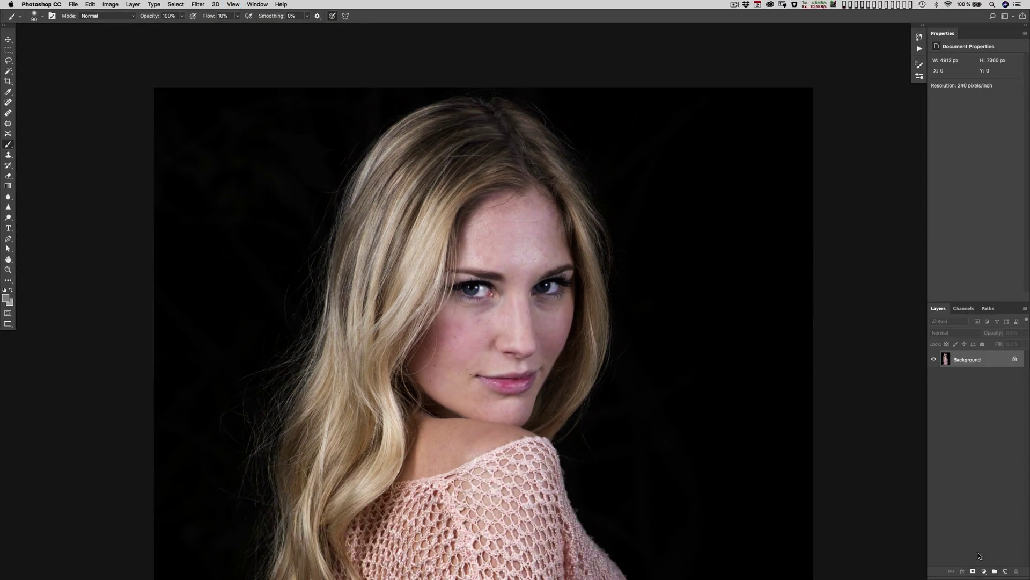
{"action": "left_click", "coordinate": [1006, 572]}
{"action": "key", "text": "super+alt+shift+e"}
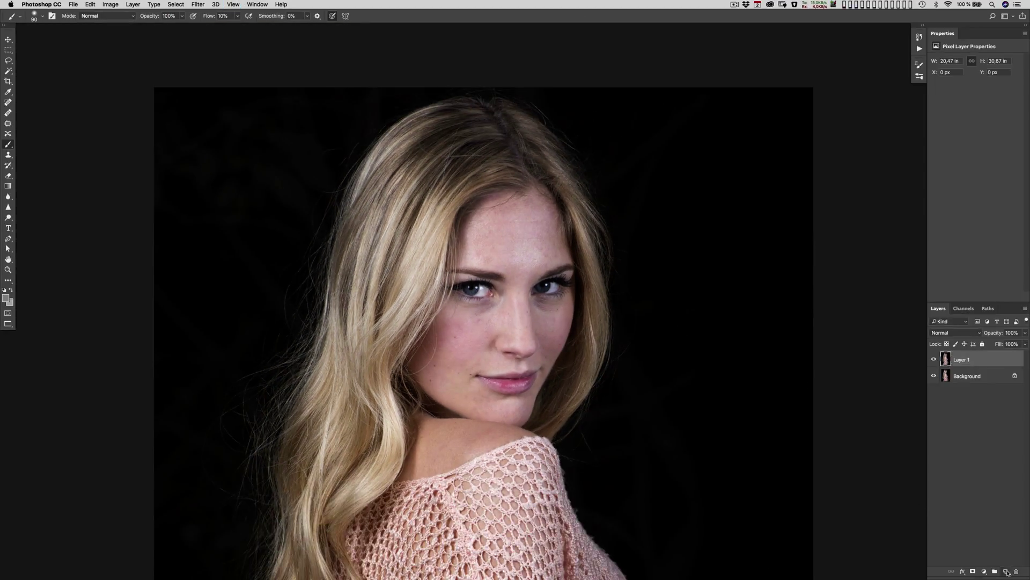
{"action": "key", "text": "super+shift+u"}
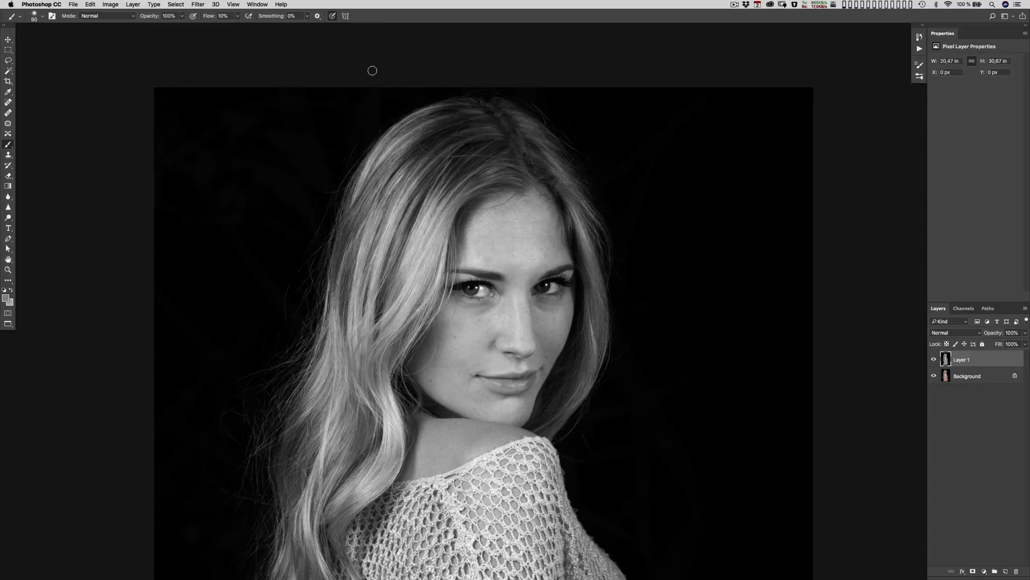
- Apply the Dust & Scratches filter to the desaturated layer with a radius of 9 pixels and a threshold of 0
{"action": "left_click", "coordinate": [196, 3]}
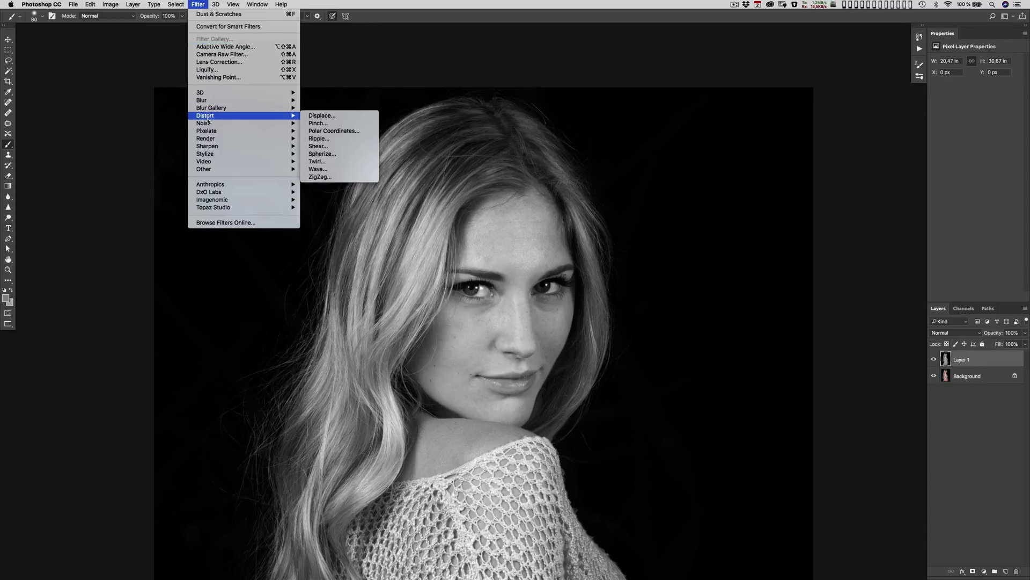
{"action": "mouse_move", "coordinate": [209, 122]}
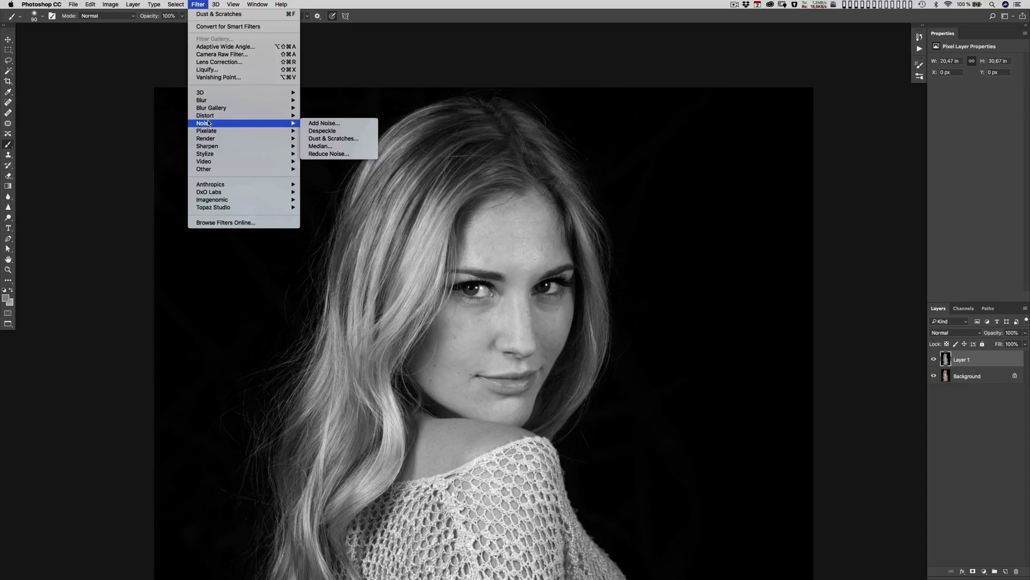
{"action": "left_click", "coordinate": [321, 138]}
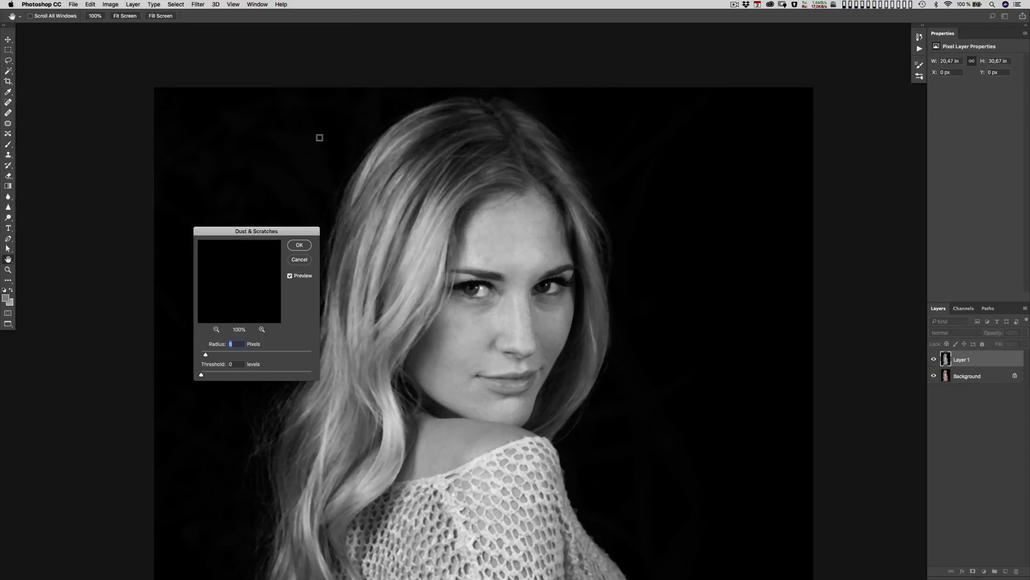
{"action": "key", "text": "super+plus"}
{"action": "key", "text": "super+plus"}
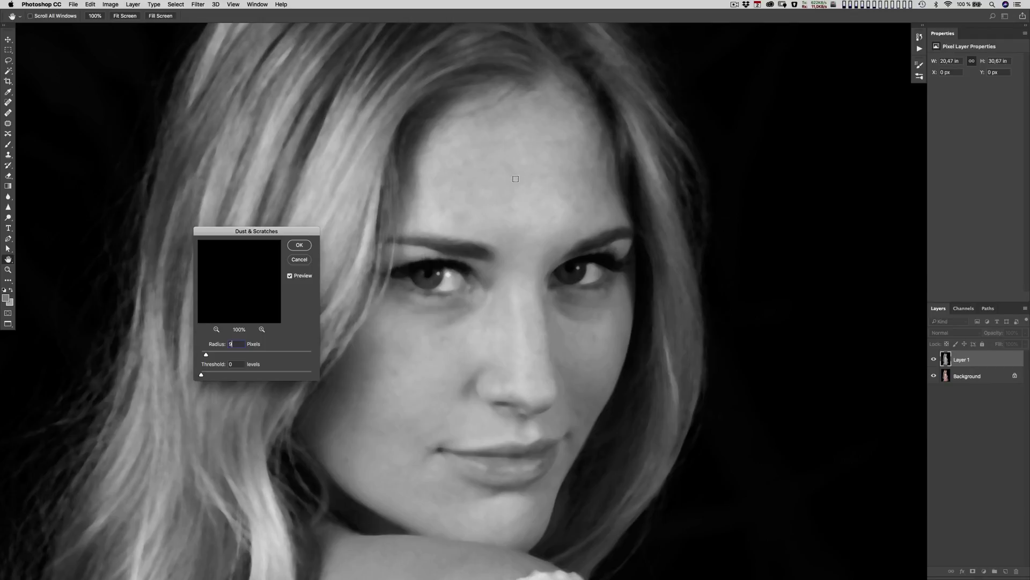
{"action": "left_click", "coordinate": [298, 244]}
{"action": "key", "text": "b"}
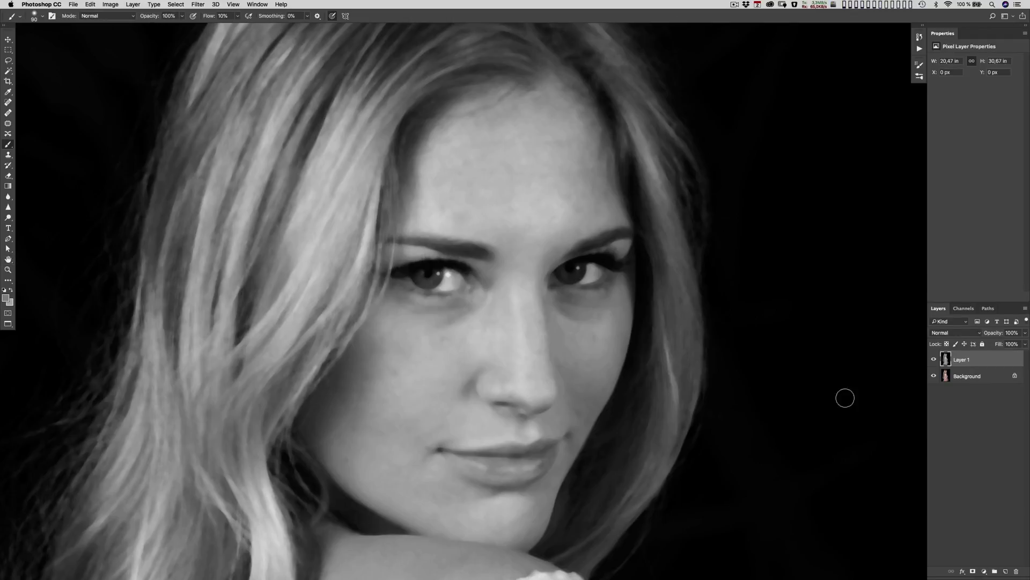
- Duplicate the filtered layer and rename the lower copy as tmp
{"action": "key", "text": "super+j"}
{"action": "double_click", "coordinate": [965, 376]}
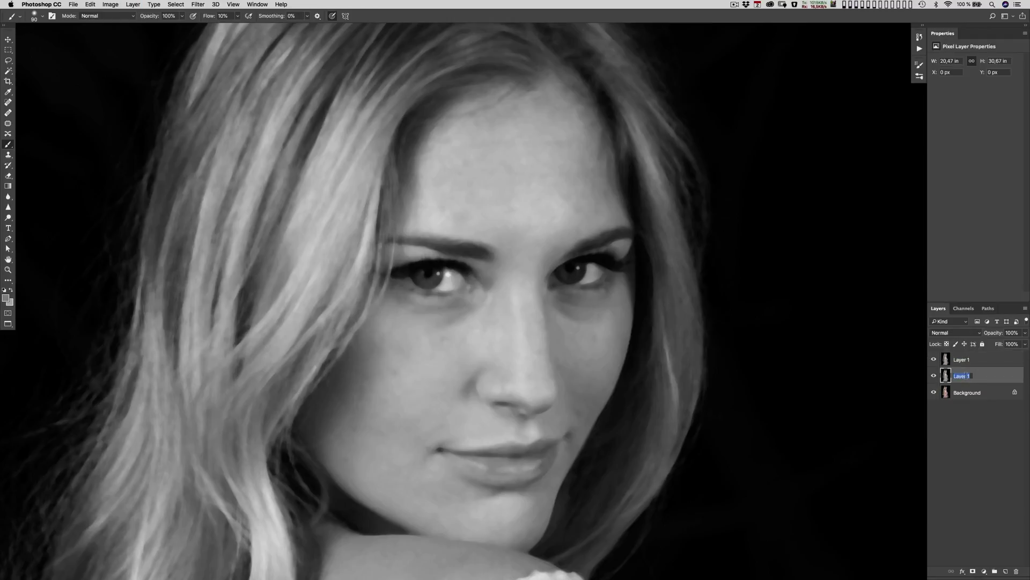
{"action": "type", "text": "tmp"}
- Add a Curves adjustment above Layer 1, mapping shadows from input 70 to output 49 and highlights from 188 to 189
{"action": "left_click_drag", "start_coordinate": [540, 335], "coordinate": [582, 286]}
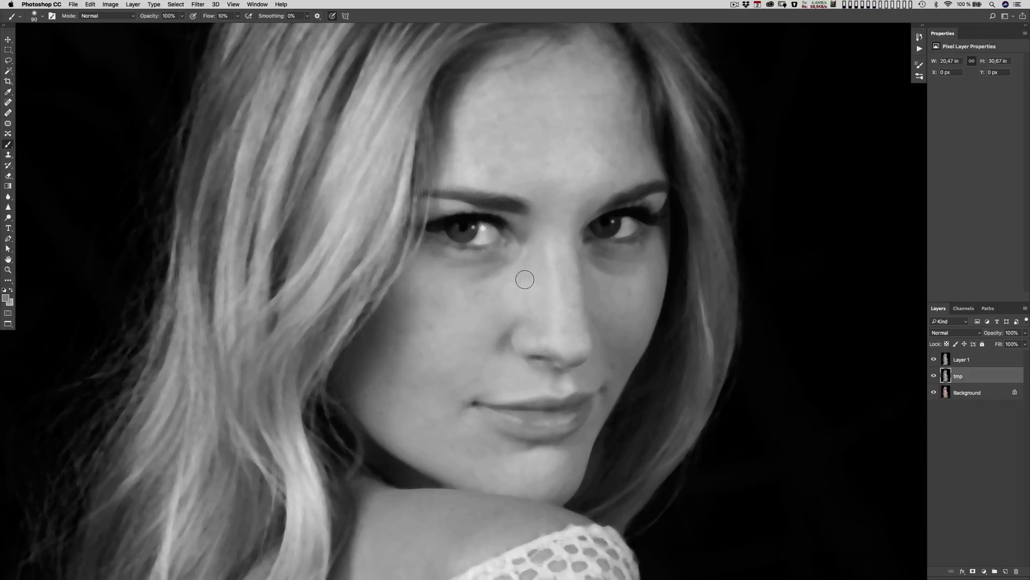
{"action": "key", "text": "super+minus"}
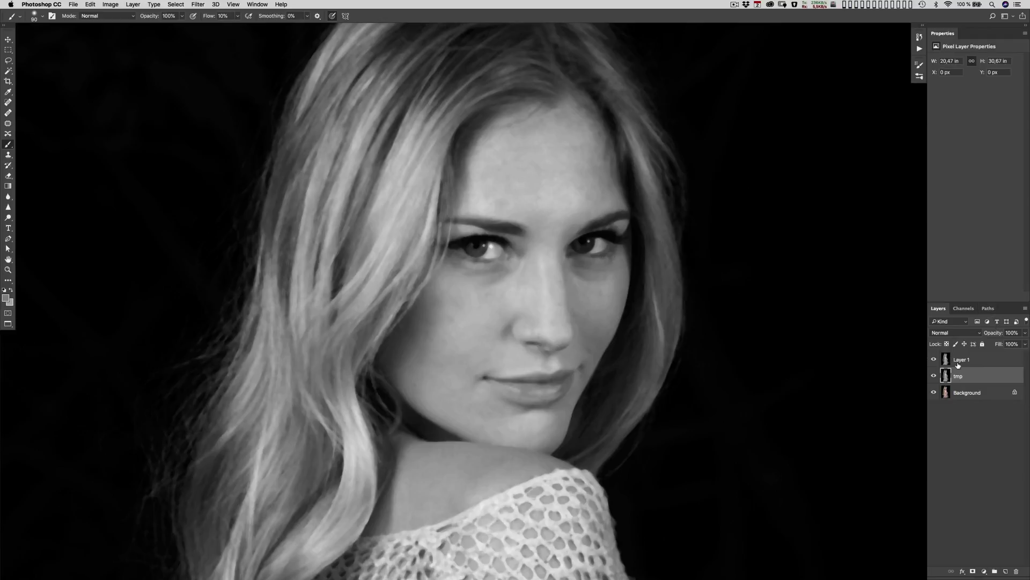
{"action": "left_click", "coordinate": [963, 360]}
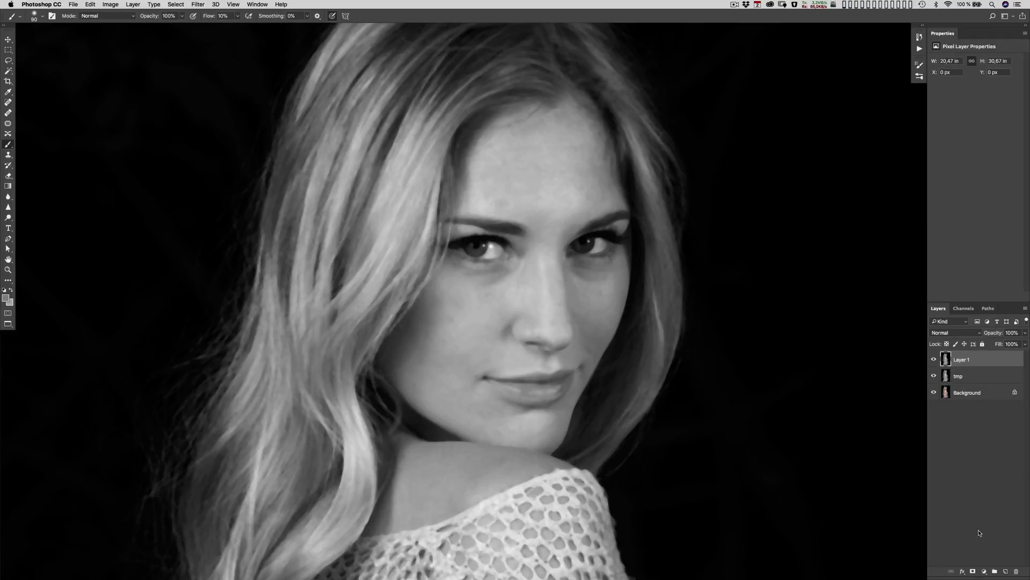
{"action": "left_click", "coordinate": [984, 572]}
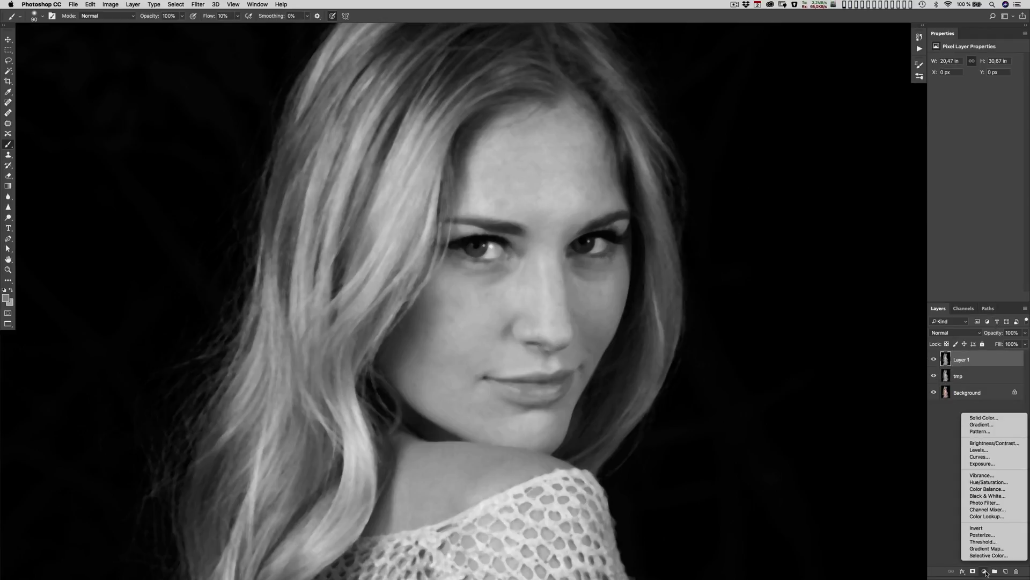
{"action": "left_click", "coordinate": [997, 458]}
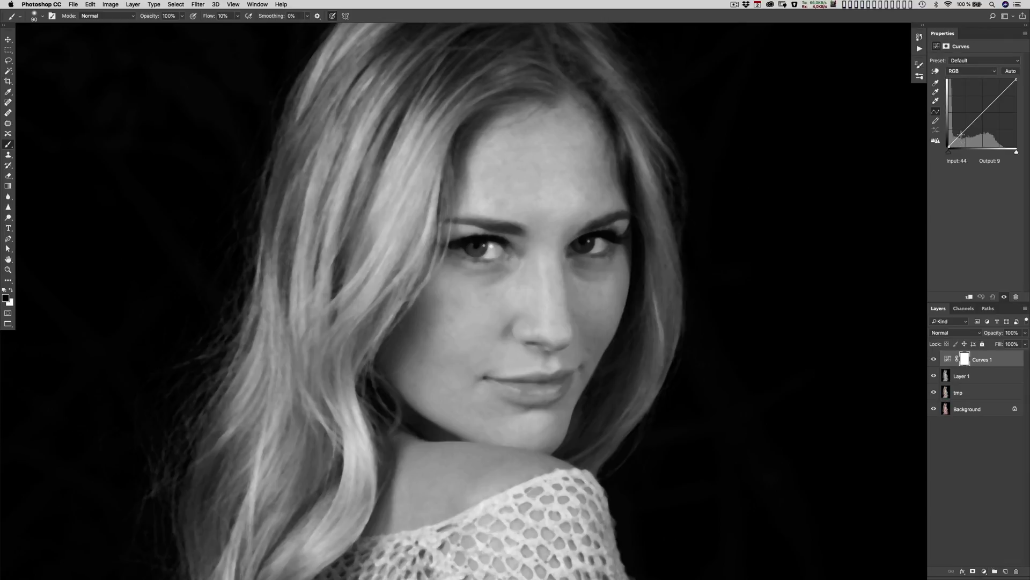
{"action": "left_click_drag", "start_coordinate": [961, 132], "coordinate": [968, 133]}
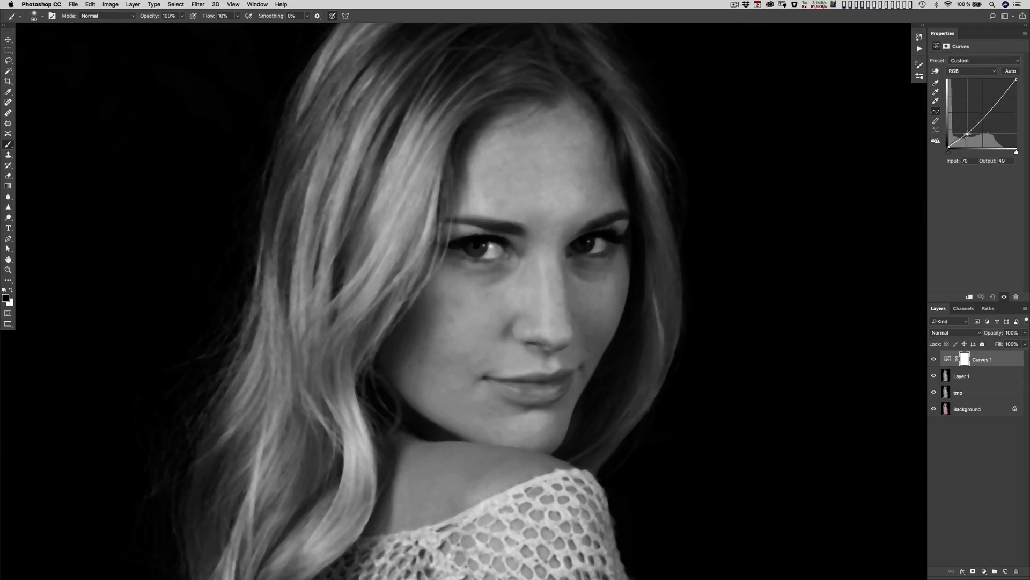
{"action": "left_click_drag", "start_coordinate": [998, 101], "coordinate": [999, 97]}
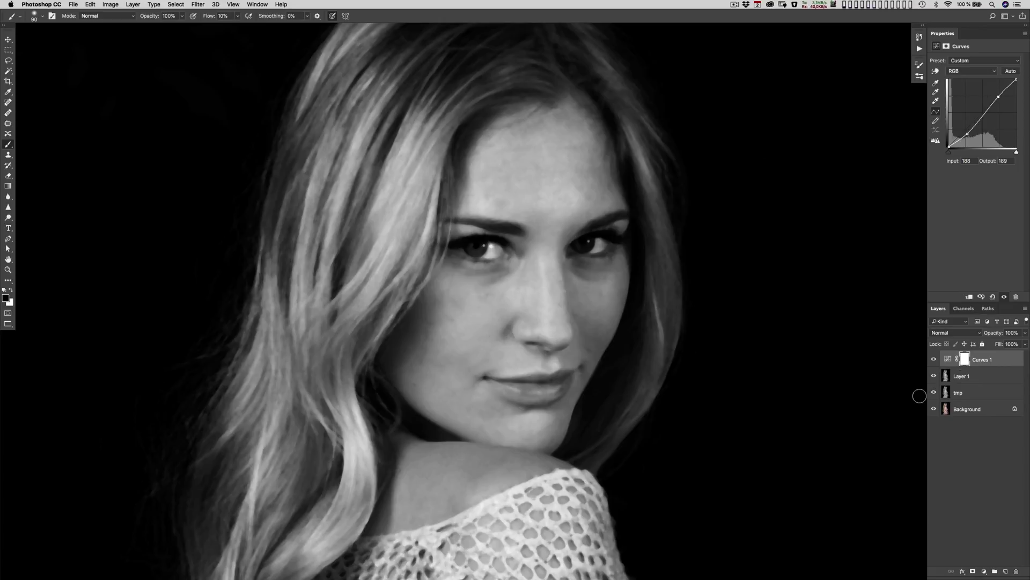
- Smooth the forehead on Layer 1 by painting sampled skin tones with a 400 px brush
{"action": "left_click", "coordinate": [983, 379]}
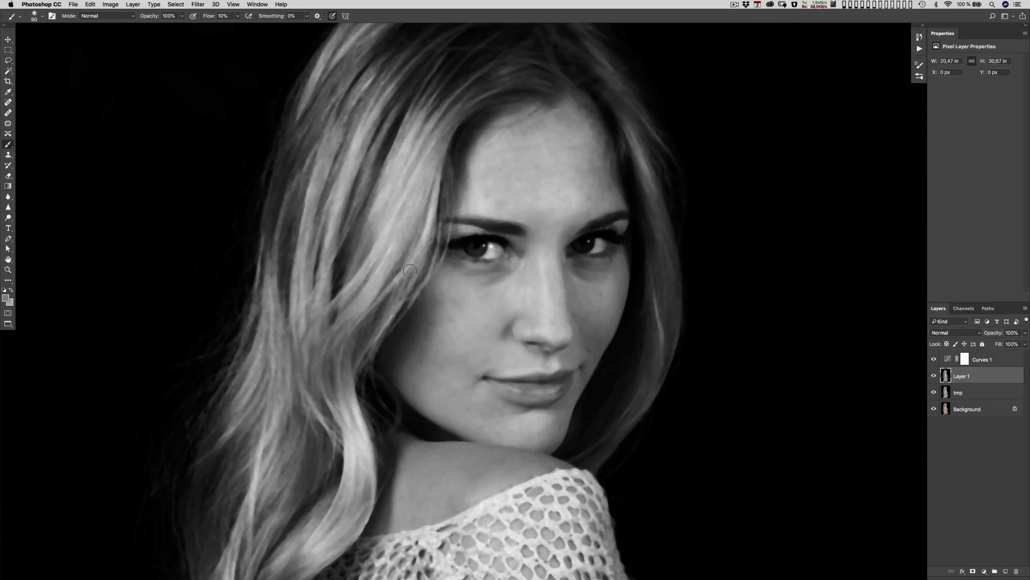
{"action": "key", "text": "]"}
{"action": "key", "text": "]"}
{"action": "key", "text": "]"}
{"action": "key", "text": "]"}
{"action": "key", "text": "]"}
{"action": "key", "text": "]"}
{"action": "key", "text": "]"}
{"action": "key", "text": "]"}
{"action": "left_click", "coordinate": [543, 174], "text": "alt"}
{"action": "mouse_move", "coordinate": [554, 153]}
{"action": "left_mouse_down"}
{"action": "mouse_move", "coordinate": [516, 168]}
{"action": "mouse_move", "coordinate": [566, 147]}
{"action": "mouse_move", "coordinate": [550, 137]}
{"action": "mouse_move", "coordinate": [513, 159]}
{"action": "mouse_move", "coordinate": [507, 180]}
{"action": "left_mouse_up"}
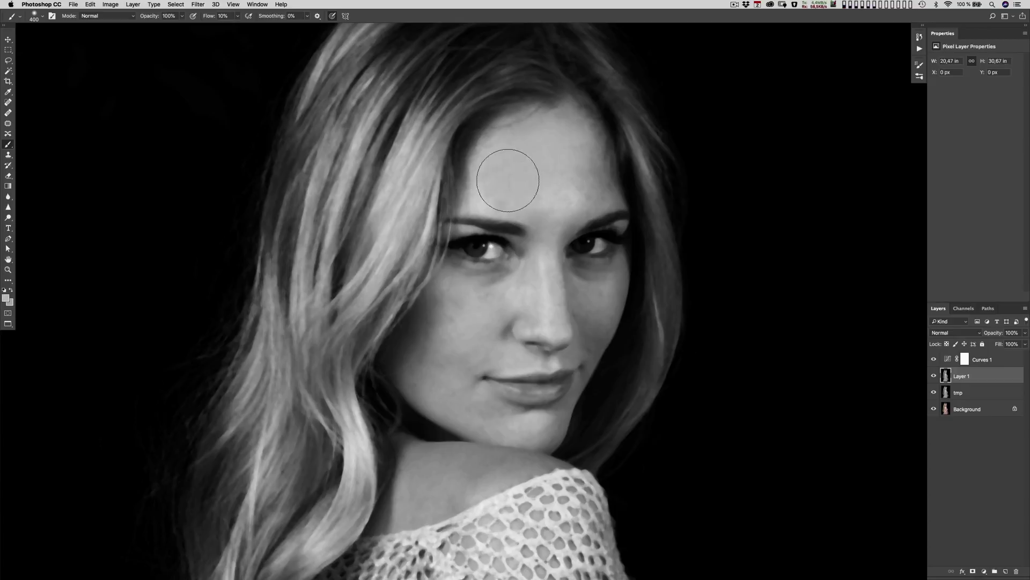
{"action": "left_click", "coordinate": [560, 176], "text": "alt"}
{"action": "left_click_drag", "start_coordinate": [574, 170], "coordinate": [581, 188]}
- Refine the forehead's tonal transitions toward the temple with a smaller brush, reduced to 200 and 150 px, using sampled skin tones
{"action": "key", "text": "bracketleft"}
{"action": "key", "text": "bracketleft"}
{"action": "key", "text": "bracketleft"}
{"action": "key", "text": "bracketleft"}
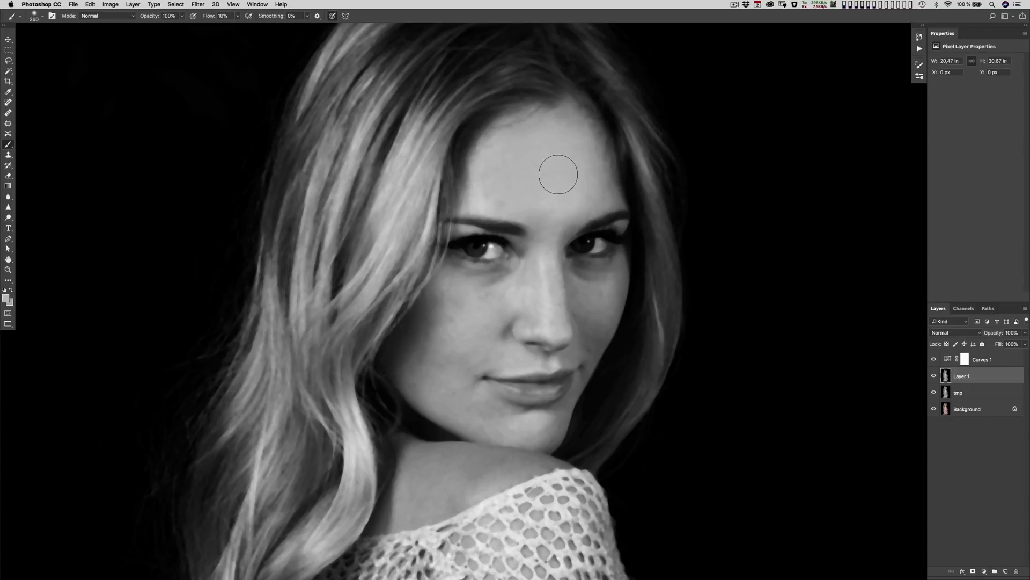
{"action": "key", "text": "bracketleft"}
{"action": "left_click", "coordinate": [576, 183], "text": "alt"}
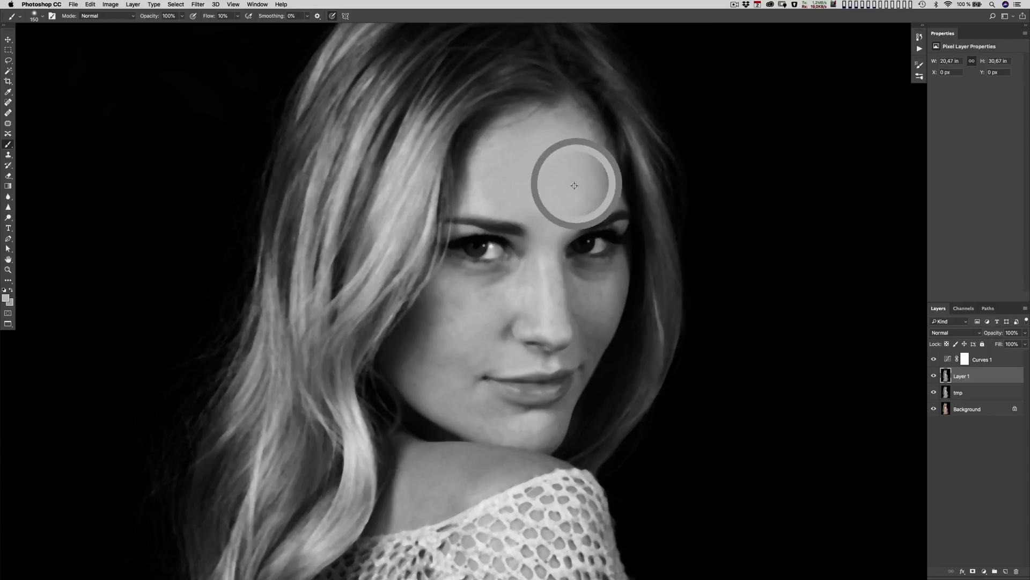
- Even out the skin on both upper cheeks with tones sampled there, using a brush of about 125 px
{"action": "left_click", "coordinate": [469, 301], "text": "alt"}
{"action": "key", "text": "bracketleft"}
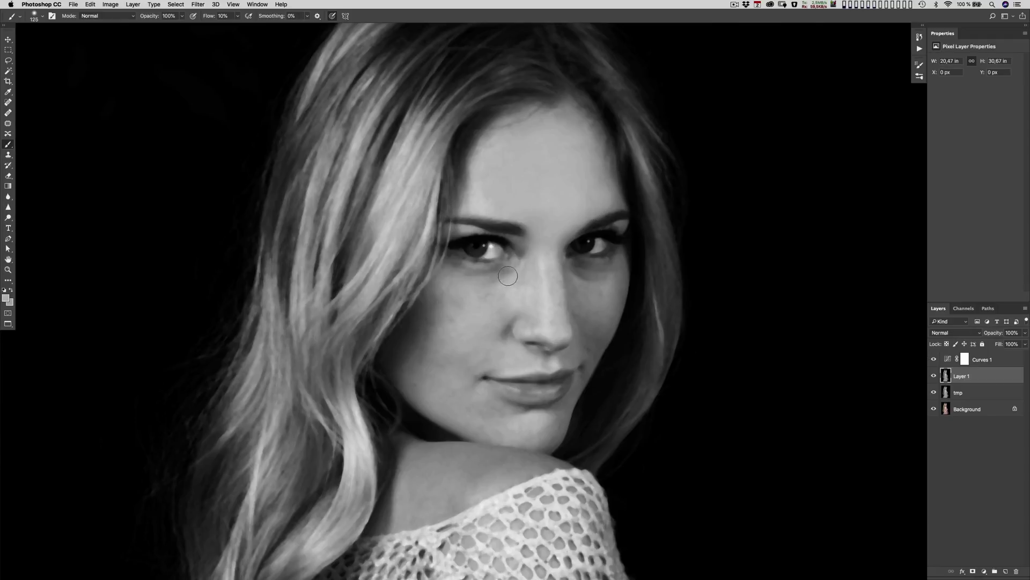
{"action": "left_click", "coordinate": [595, 289], "text": "alt"}
{"action": "mouse_move", "coordinate": [613, 298]}
{"action": "left_mouse_down"}
{"action": "mouse_move", "coordinate": [598, 314]}
{"action": "mouse_move", "coordinate": [603, 291]}
{"action": "mouse_move", "coordinate": [592, 290]}
{"action": "mouse_move", "coordinate": [606, 276]}
{"action": "mouse_move", "coordinate": [586, 302]}
{"action": "left_mouse_up"}
{"action": "left_click", "coordinate": [590, 291], "text": "alt"}
{"action": "key", "text": "bracketleft"}
- Smooth the shadows beneath both eyes using a brush of about 60 px
{"action": "scroll", "coordinate": [437, 299], "scroll_direction": "up", "scroll_amount": 3}
{"action": "key", "text": "bracketleft"}
{"action": "key", "text": "bracketleft"}
{"action": "key", "text": "bracketleft"}
{"action": "key", "text": "bracketleft"}
{"action": "key", "text": "bracketleft"}
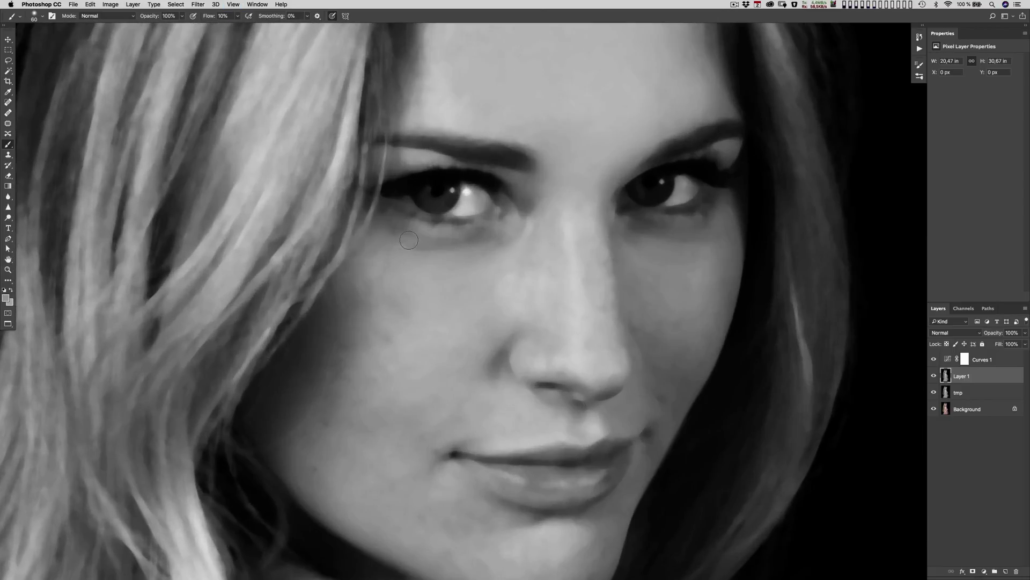
{"action": "mouse_move", "coordinate": [400, 220]}
{"action": "left_mouse_down"}
{"action": "mouse_move", "coordinate": [484, 231]}
{"action": "mouse_move", "coordinate": [498, 210]}
{"action": "mouse_move", "coordinate": [495, 230]}
{"action": "left_mouse_up"}
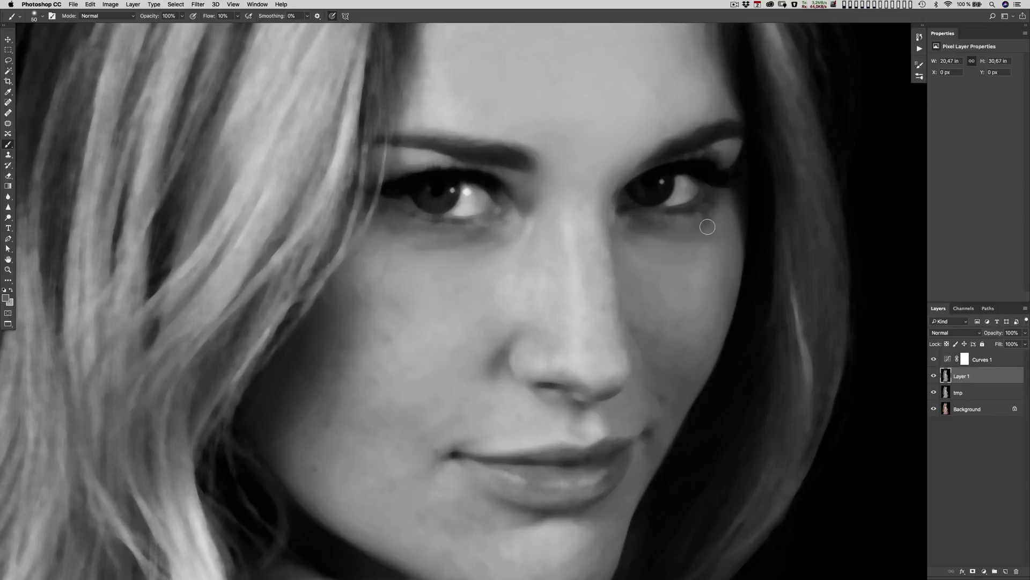
{"action": "mouse_move", "coordinate": [664, 223]}
{"action": "left_mouse_down"}
{"action": "mouse_move", "coordinate": [720, 218]}
{"action": "mouse_move", "coordinate": [653, 225]}
{"action": "mouse_move", "coordinate": [626, 215]}
{"action": "left_mouse_up"}
- Clean up the shape and edges of both eyebrows by painting sampled tones with a 35 px brush
{"action": "scroll", "coordinate": [666, 234], "scroll_direction": "up", "scroll_amount": 5}
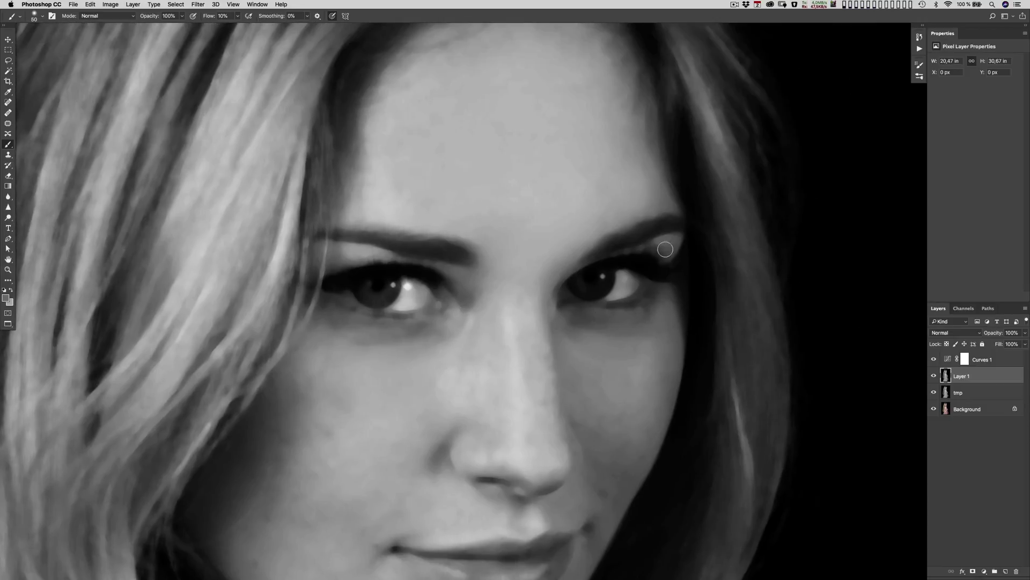
{"action": "scroll", "coordinate": [636, 306], "scroll_direction": "up", "scroll_amount": 2}
{"action": "scroll", "coordinate": [649, 290], "scroll_direction": "up", "scroll_amount": 2}
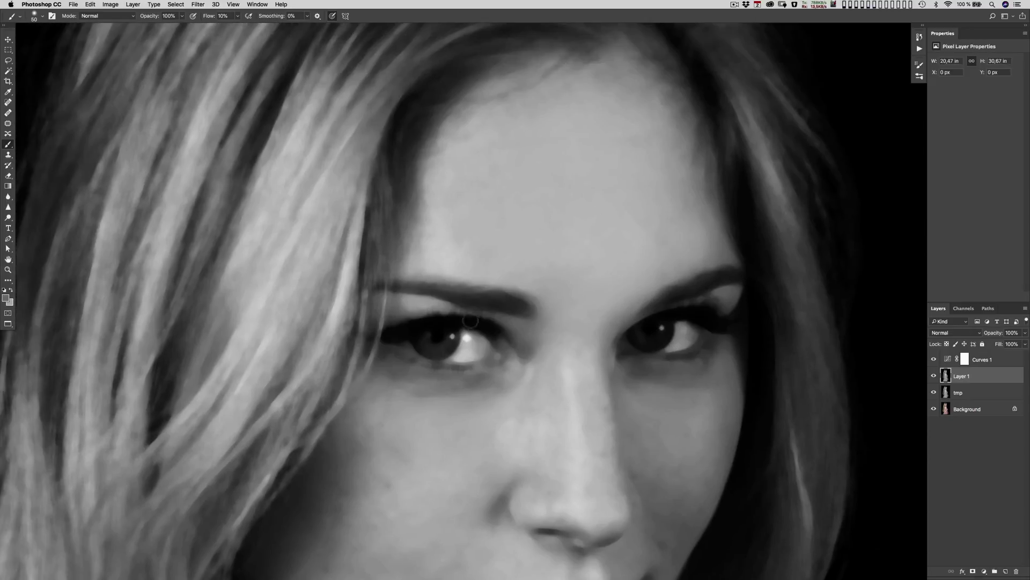
{"action": "key", "text": "p"}
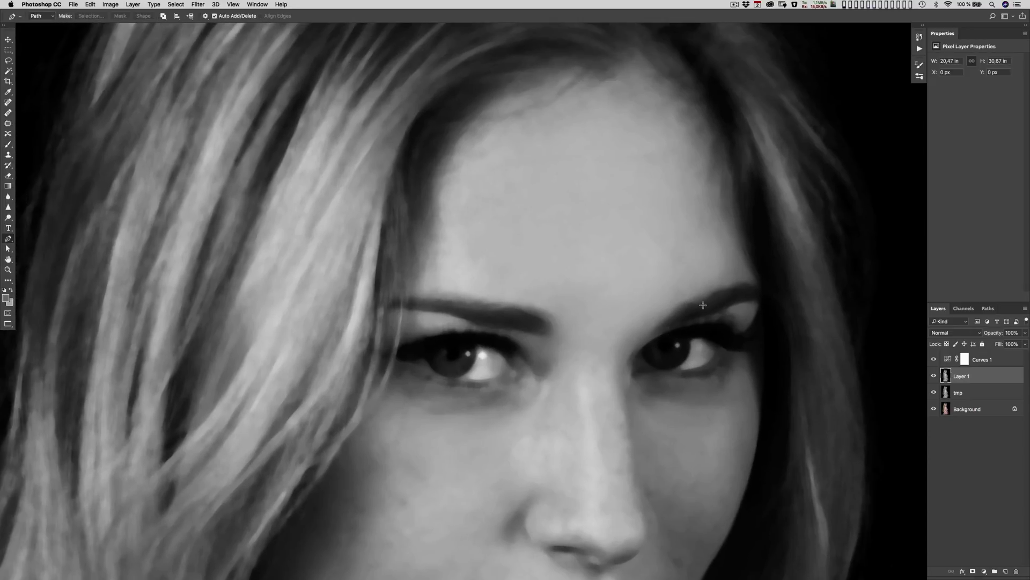
{"action": "key", "text": "b"}
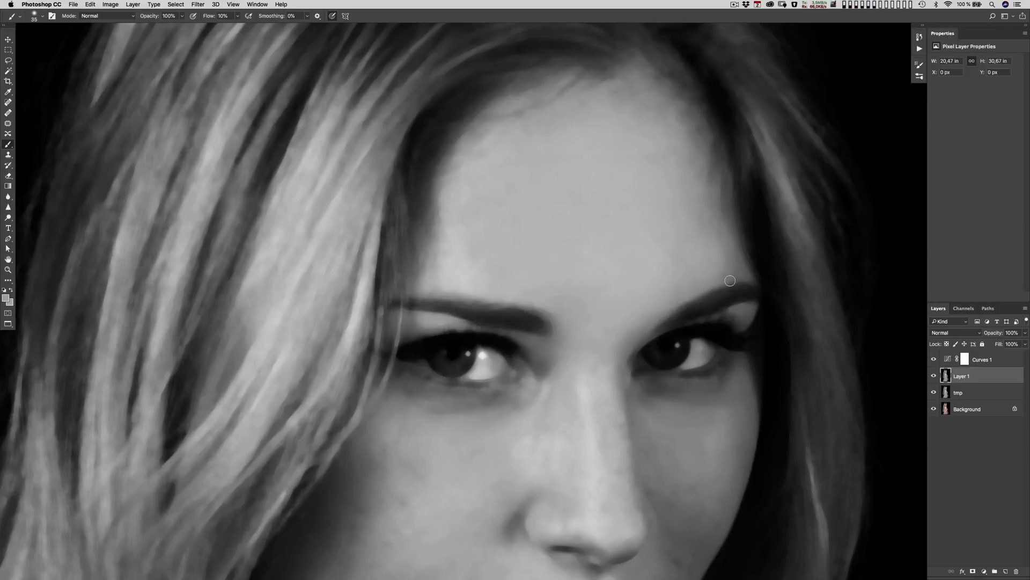
{"action": "left_click", "coordinate": [691, 306], "text": "alt"}
{"action": "left_click_drag", "start_coordinate": [683, 316], "coordinate": [659, 327]}
{"action": "left_click", "coordinate": [511, 312], "text": "alt"}
{"action": "left_click_drag", "start_coordinate": [429, 303], "coordinate": [511, 313]}
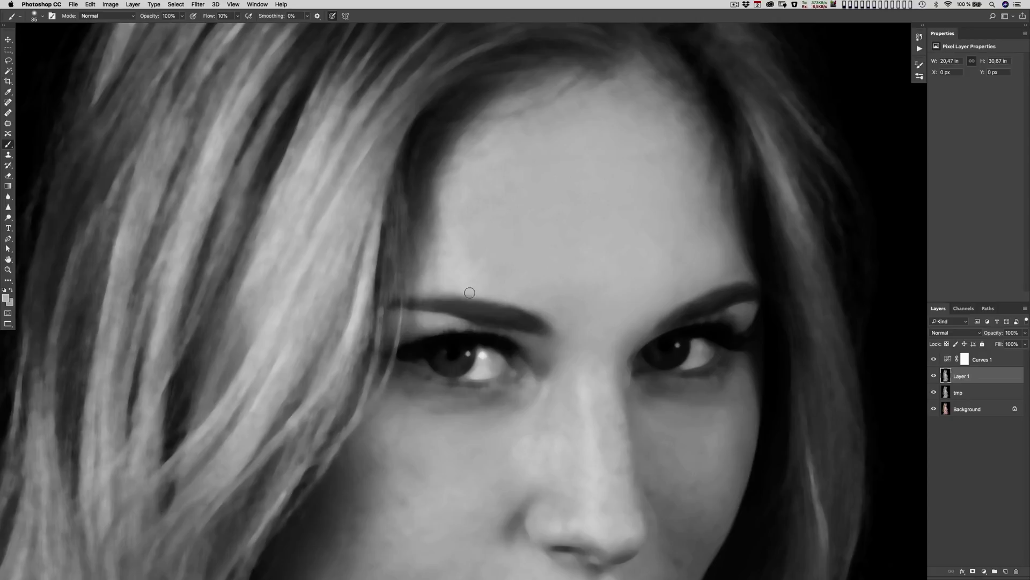
{"action": "left_click_drag", "start_coordinate": [460, 296], "coordinate": [512, 302]}
- Blend the blotchy areas of the near cheek with sampled skin tones, using a brush enlarged to 175 px
{"action": "left_click_drag", "start_coordinate": [595, 317], "coordinate": [593, 183]}
{"action": "left_click_drag", "start_coordinate": [591, 373], "coordinate": [601, 256]}
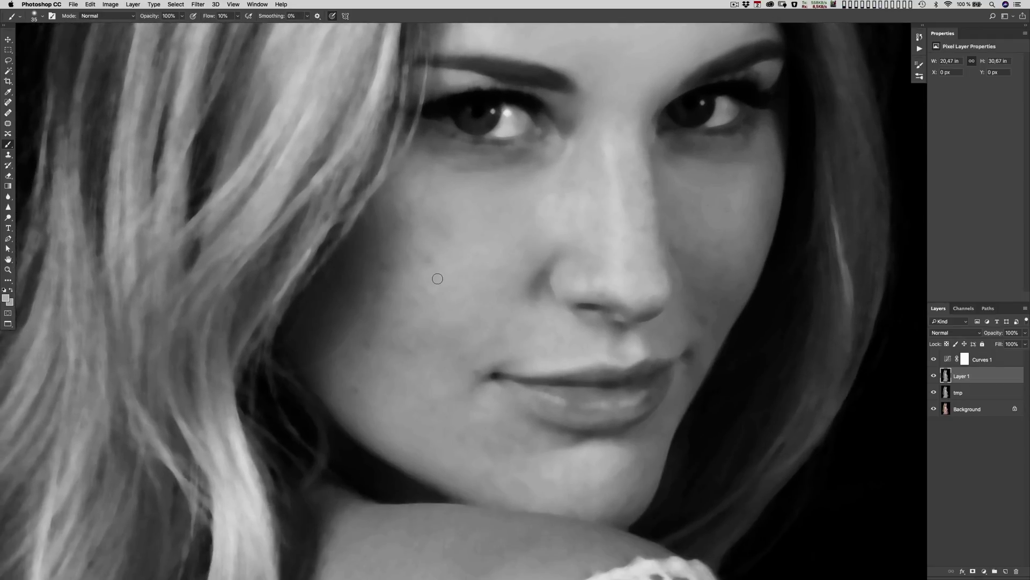
{"action": "key", "text": "super+minus"}
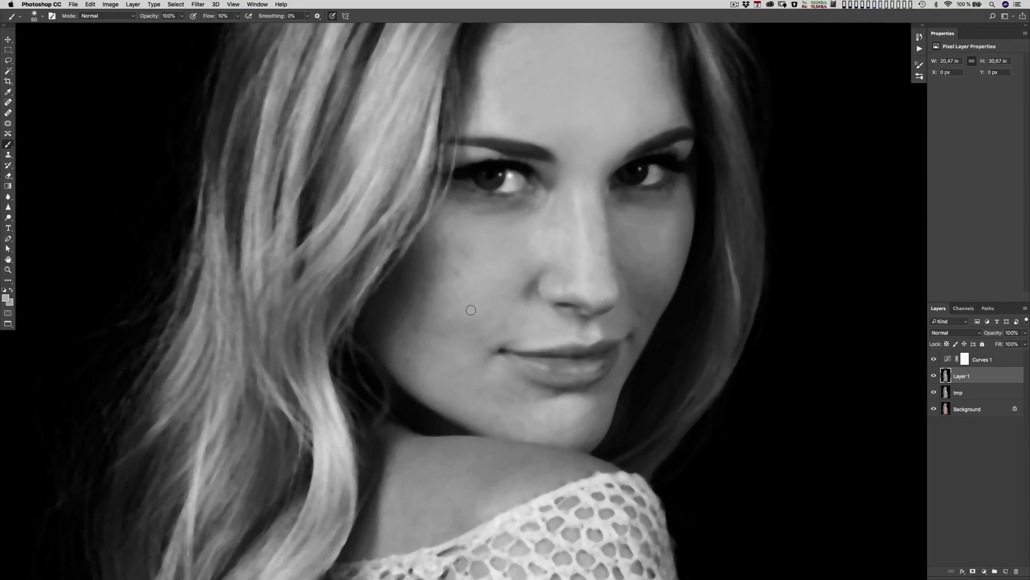
{"action": "key", "text": "bracketright"}
{"action": "key", "text": "bracketright"}
{"action": "key", "text": "bracketright"}
{"action": "key", "text": "bracketright"}
{"action": "key", "text": "bracketright"}
{"action": "key", "text": "bracketright"}
{"action": "key", "text": "bracketright"}
{"action": "key", "text": "bracketright"}
{"action": "left_click_drag", "start_coordinate": [462, 277], "coordinate": [458, 276]}
{"action": "left_click", "coordinate": [447, 356], "text": "alt"}
{"action": "left_click_drag", "start_coordinate": [503, 332], "coordinate": [422, 308]}
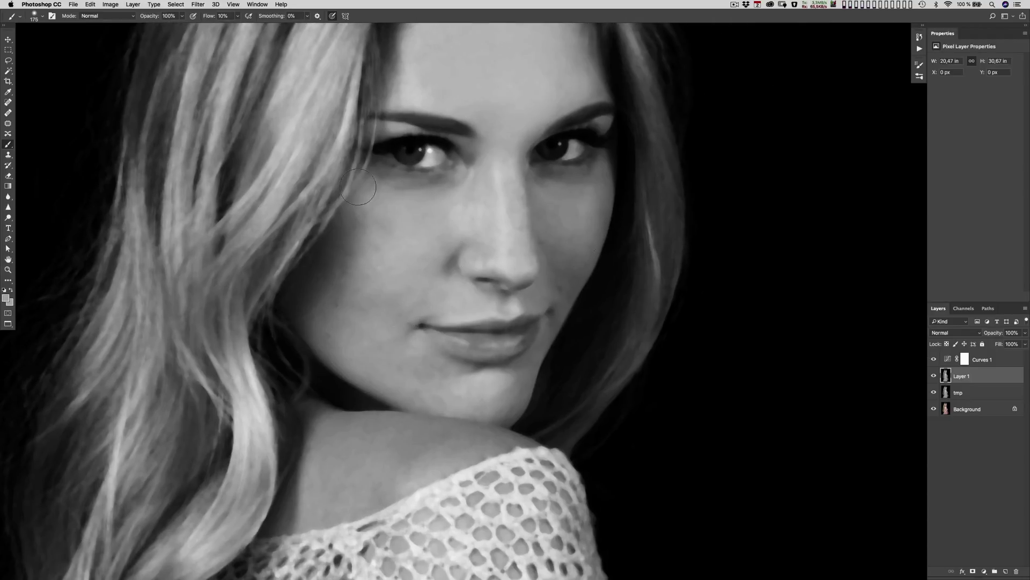
- Blur a freehand patch of the near cheek, selected with a 20 px feather, using Gaussian Blur with a radius of 16.2 pixels
{"action": "left_click", "coordinate": [8, 60]}
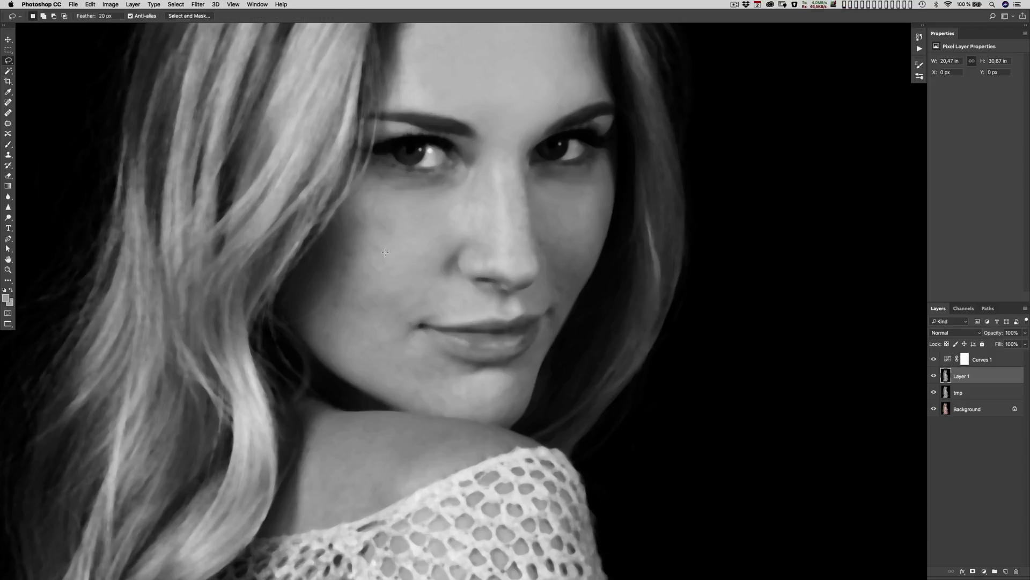
{"action": "mouse_move", "coordinate": [381, 207]}
{"action": "left_mouse_down"}
{"action": "mouse_move", "coordinate": [442, 268]}
{"action": "mouse_move", "coordinate": [427, 213]}
{"action": "left_mouse_up"}
{"action": "left_click", "coordinate": [198, 4]}
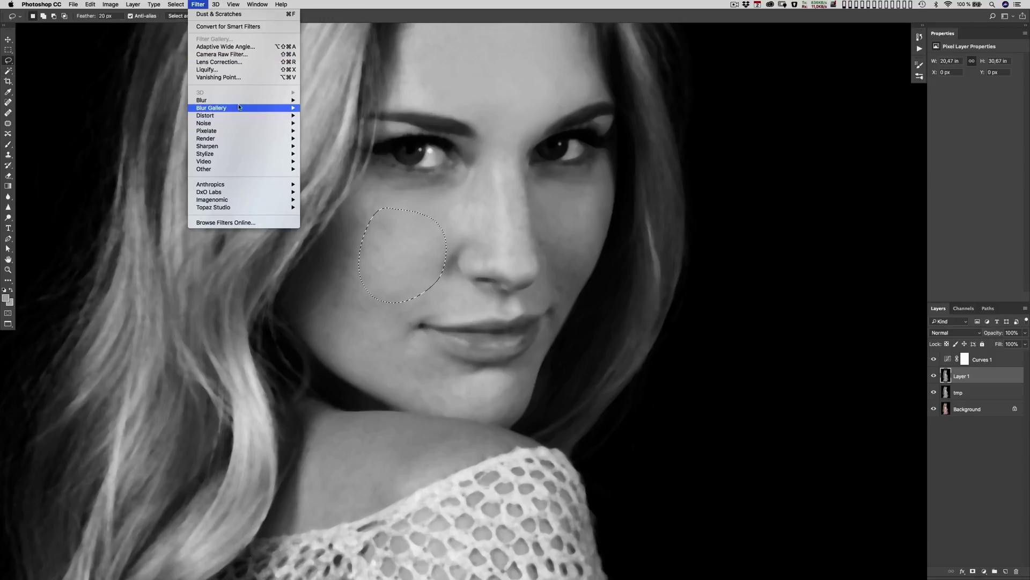
{"action": "mouse_move", "coordinate": [252, 100]}
{"action": "left_click", "coordinate": [338, 131]}
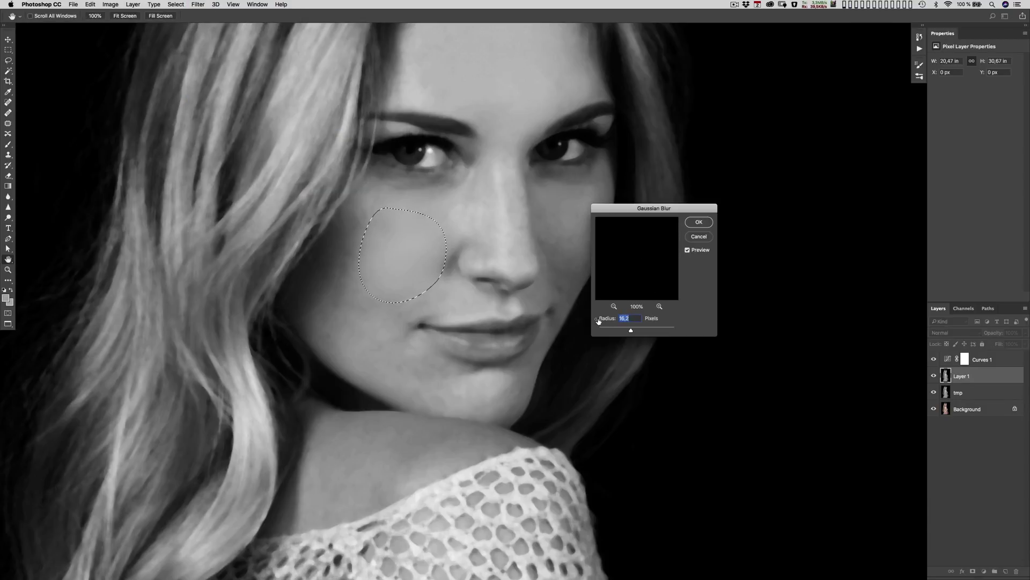
{"action": "key", "text": "Return"}
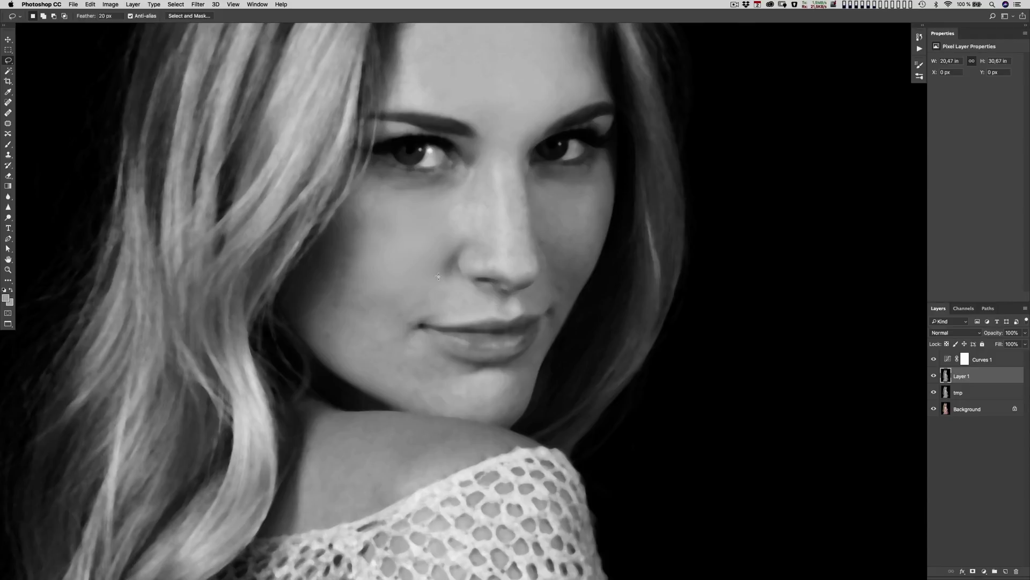
{"action": "key", "text": "super+d"}
{"action": "key", "text": "super+d"}
- Soften patches along the lower near cheek and chin by repeating the Gaussian blur inside feathered freehand selections
{"action": "mouse_move", "coordinate": [365, 336]}
{"action": "left_mouse_down"}
{"action": "mouse_move", "coordinate": [394, 350]}
{"action": "mouse_move", "coordinate": [371, 322]}
{"action": "mouse_move", "coordinate": [339, 342]}
{"action": "mouse_move", "coordinate": [341, 288]}
{"action": "left_mouse_up"}
{"action": "key", "text": "super+d"}
{"action": "mouse_move", "coordinate": [415, 364]}
{"action": "left_mouse_down"}
{"action": "mouse_move", "coordinate": [437, 357]}
{"action": "mouse_move", "coordinate": [503, 400]}
{"action": "mouse_move", "coordinate": [479, 382]}
{"action": "mouse_move", "coordinate": [510, 395]}
{"action": "mouse_move", "coordinate": [511, 370]}
{"action": "mouse_move", "coordinate": [484, 378]}
{"action": "left_mouse_up"}
{"action": "key", "text": "super+d"}
{"action": "key", "text": "super+d"}
{"action": "key", "text": "super+d"}
{"action": "key", "text": "ctrl+super+f"}
{"action": "key", "text": "ctrl+super+f"}
- Smooth the skin beside the near mouth corner, next to the nose and on the nose bridge with the same selection blur
{"action": "mouse_move", "coordinate": [404, 337]}
{"action": "left_mouse_down"}
{"action": "mouse_move", "coordinate": [421, 358]}
{"action": "mouse_move", "coordinate": [409, 337]}
{"action": "left_mouse_up"}
{"action": "key", "text": "ctrl+super+f"}
{"action": "left_click_drag", "start_coordinate": [414, 294], "coordinate": [434, 309]}
{"action": "key", "text": "super+d"}
{"action": "left_click_drag", "start_coordinate": [460, 138], "coordinate": [441, 213]}
{"action": "mouse_move", "coordinate": [493, 279]}
{"action": "left_mouse_down"}
{"action": "mouse_move", "coordinate": [509, 292]}
{"action": "mouse_move", "coordinate": [503, 269]}
{"action": "left_mouse_up"}
{"action": "key", "text": "ctrl+super+f"}
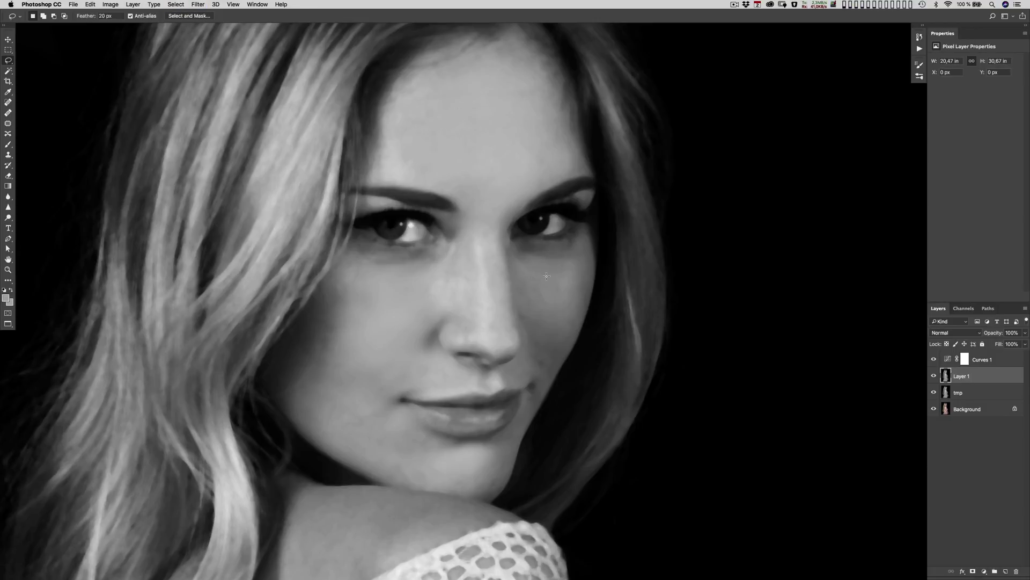
- Even out the near side of the forehead, from the hairline to the brow, by blurring several feathered freehand selections
{"action": "scroll", "coordinate": [536, 264], "scroll_direction": "up", "scroll_amount": 5}
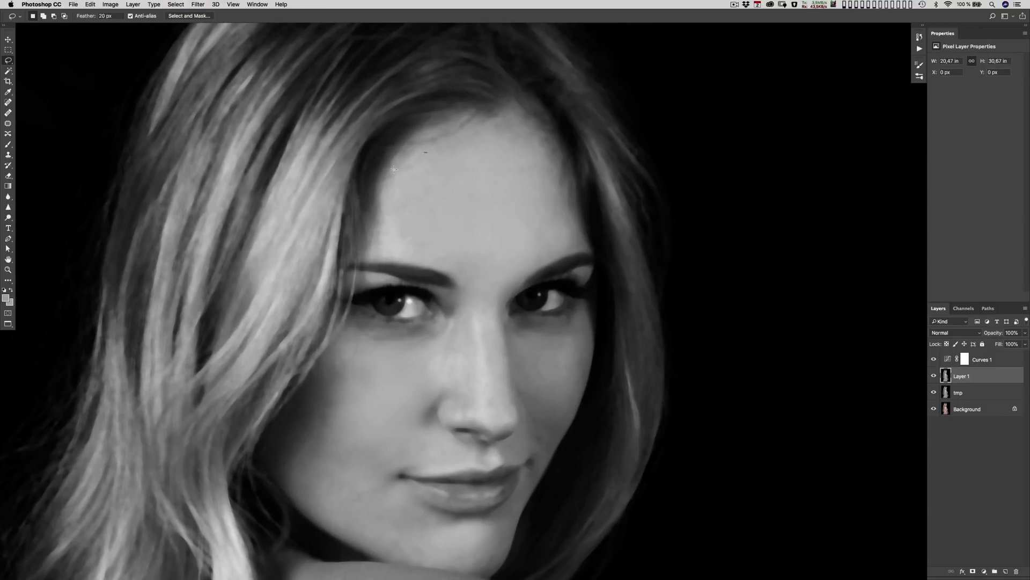
{"action": "left_click_drag", "start_coordinate": [394, 170], "coordinate": [418, 188]}
{"action": "key", "text": "ctrl+super+f"}
{"action": "key", "text": "super+d"}
{"action": "left_click_drag", "start_coordinate": [385, 246], "coordinate": [410, 185]}
{"action": "key", "text": "ctrl+super+f"}
{"action": "key", "text": "super+d"}
{"action": "left_click_drag", "start_coordinate": [390, 230], "coordinate": [396, 236]}
{"action": "key", "text": "ctrl+super+f"}
{"action": "key", "text": "super+d"}
{"action": "scroll", "coordinate": [507, 259], "scroll_direction": "down", "scroll_amount": 5}
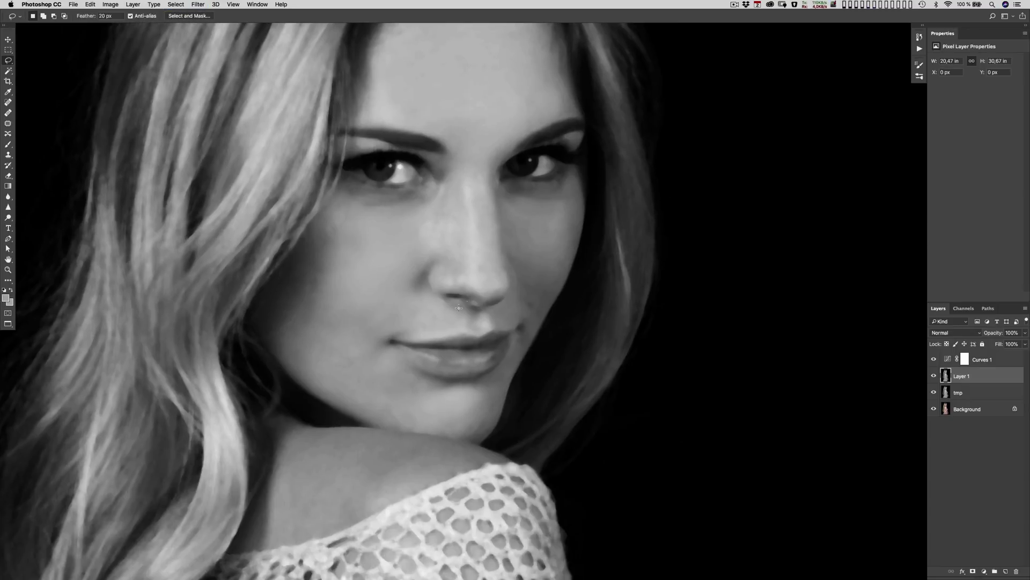
- Blur remaining uneven patches on the near cheek and at the far edge of the chin, clearing each selection
{"action": "left_click_drag", "start_coordinate": [349, 296], "coordinate": [350, 292]}
{"action": "key", "text": "super+d"}
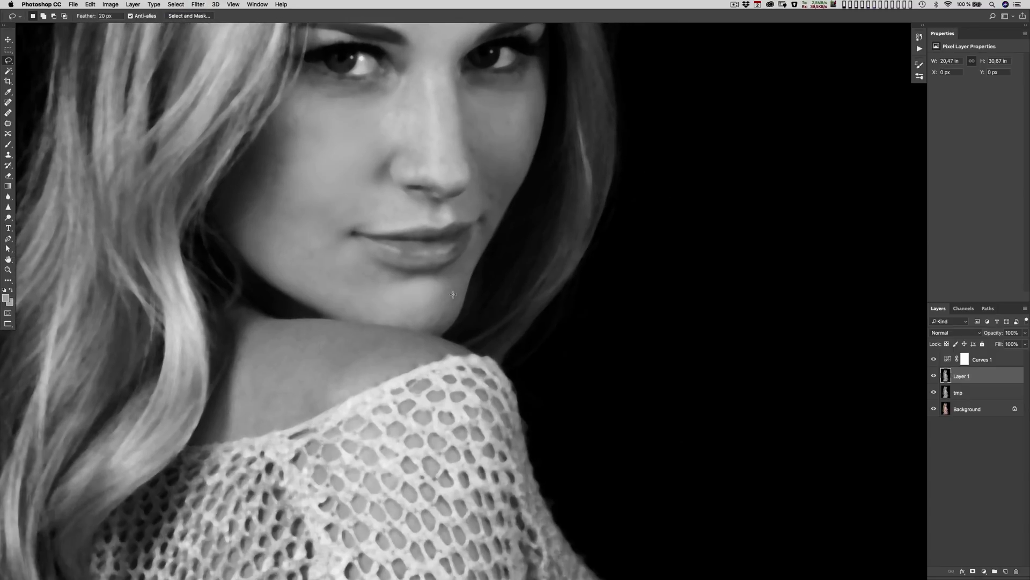
{"action": "left_click_drag", "start_coordinate": [452, 293], "coordinate": [453, 301]}
{"action": "key", "text": "super+d"}
{"action": "key", "text": "ctrl+super+f"}
{"action": "key", "text": "super+d"}
{"action": "mouse_move", "coordinate": [288, 227]}
{"action": "left_mouse_down"}
{"action": "mouse_move", "coordinate": [320, 221]}
{"action": "mouse_move", "coordinate": [323, 246]}
{"action": "mouse_move", "coordinate": [321, 225]}
{"action": "left_mouse_up"}
{"action": "key", "text": "ctrl+super+f"}
{"action": "key", "text": "super+d"}
{"action": "key", "text": "super+d"}
- Smooth the transitions beside the nose bridge and across the lower forehead between the brows with repeated selection blurs
{"action": "left_click_drag", "start_coordinate": [464, 224], "coordinate": [499, 374]}
{"action": "mouse_move", "coordinate": [428, 249]}
{"action": "left_mouse_down"}
{"action": "mouse_move", "coordinate": [414, 278]}
{"action": "mouse_move", "coordinate": [466, 251]}
{"action": "left_mouse_up"}
{"action": "key", "text": "ctrl+super+f"}
{"action": "key", "text": "super+d"}
{"action": "key", "text": "ctrl+super+f"}
{"action": "key", "text": "super+d"}
{"action": "left_click_drag", "start_coordinate": [433, 159], "coordinate": [494, 163]}
{"action": "key", "text": "ctrl+super+f"}
{"action": "key", "text": "super+d"}
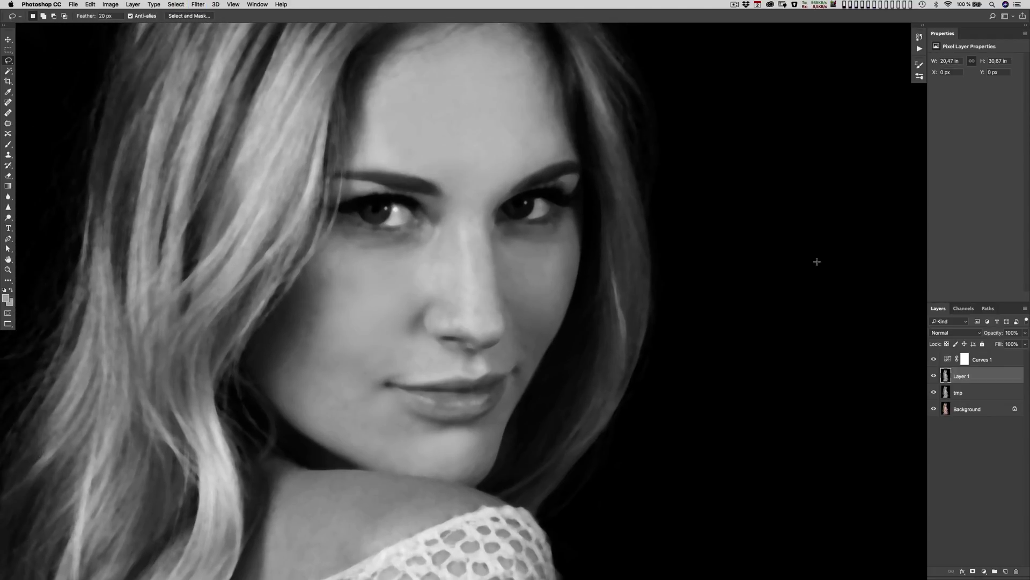
- Blur uneven patches on the far side and upper part of the forehead, and compare the face with Layer 1 hidden and shown
{"action": "left_click_drag", "start_coordinate": [541, 109], "coordinate": [552, 103]}
{"action": "key", "text": "ctrl+super+f"}
{"action": "key", "text": "super+d"}
{"action": "mouse_move", "coordinate": [519, 137]}
{"action": "left_mouse_down"}
{"action": "mouse_move", "coordinate": [535, 142]}
{"action": "mouse_move", "coordinate": [523, 137]}
{"action": "left_mouse_up"}
{"action": "key", "text": "ctrl+super+f"}
{"action": "key", "text": "super+d"}
{"action": "left_click_drag", "start_coordinate": [383, 78], "coordinate": [407, 85]}
{"action": "left_click_drag", "start_coordinate": [484, 223], "coordinate": [496, 256]}
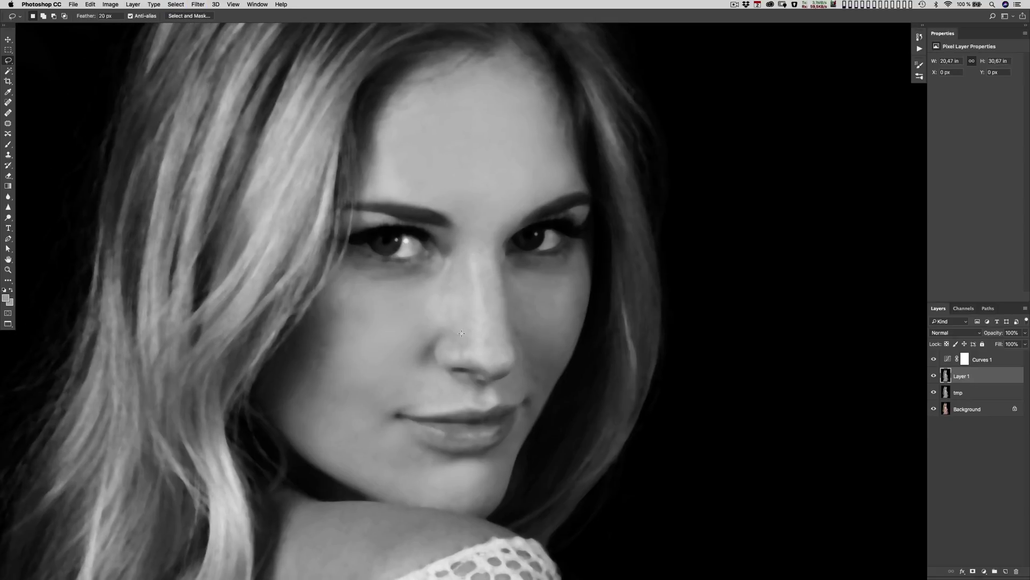
{"action": "key", "text": "ctrl+super+f"}
{"action": "key", "text": "super+d"}
{"action": "left_click", "coordinate": [934, 376]}
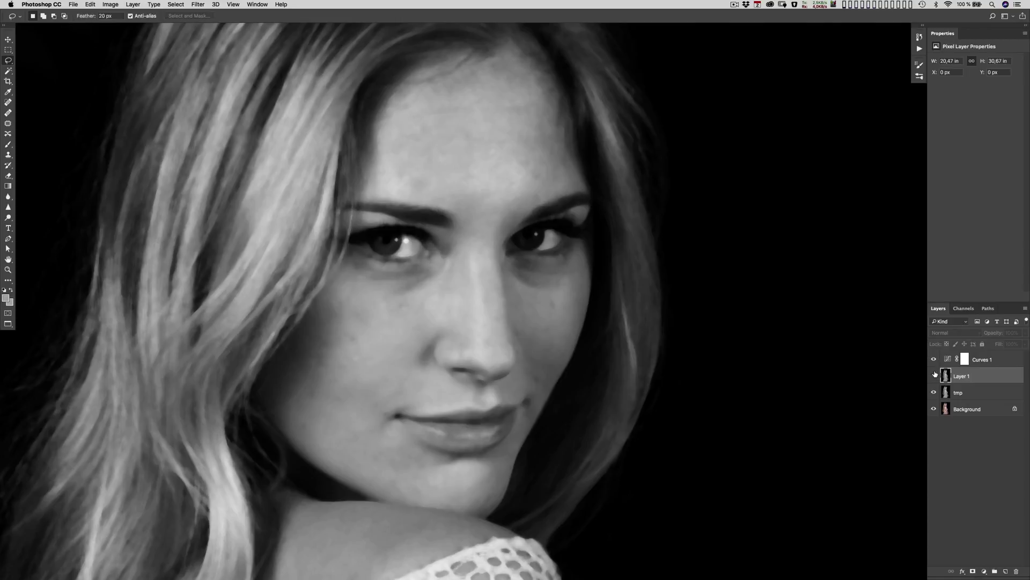
{"action": "left_click", "coordinate": [935, 376]}
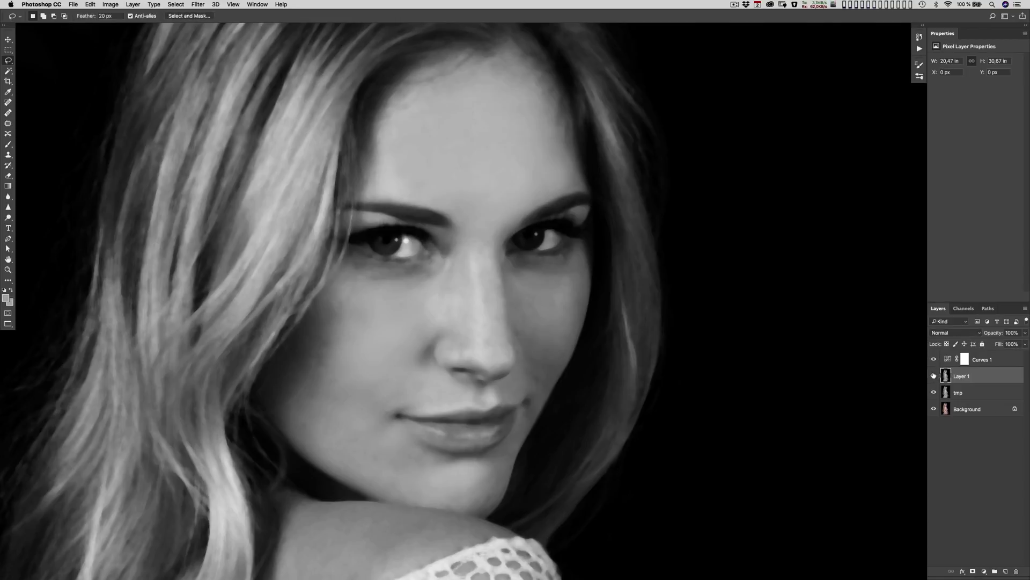
{"action": "left_click", "coordinate": [934, 376]}
{"action": "left_click", "coordinate": [935, 375]}
- Paint a white highlight along the nose with a 150 px brush, and try black shading on its near side at 200 px
{"action": "key", "text": "b"}
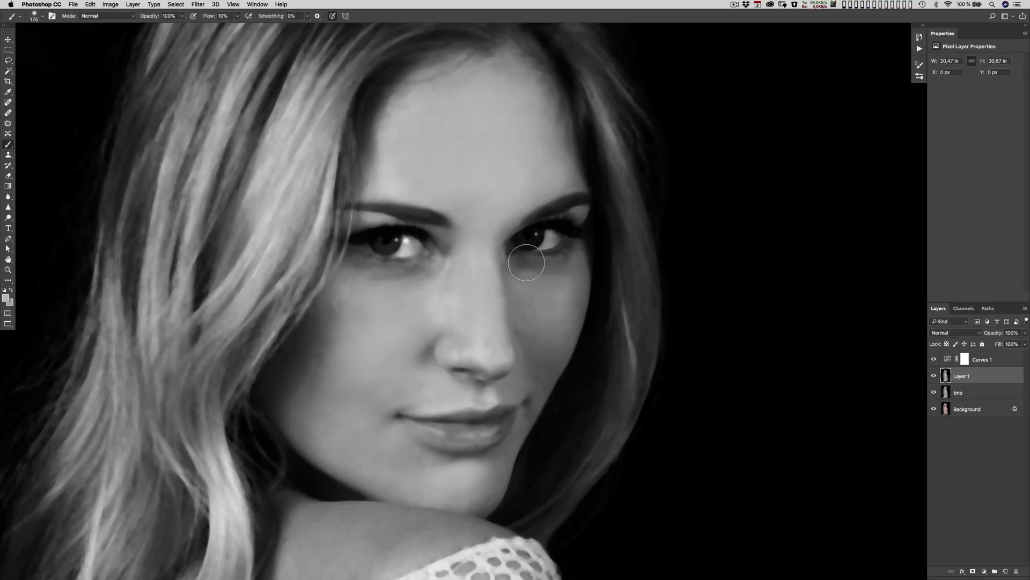
{"action": "key", "text": "d"}
{"action": "key", "text": "x"}
{"action": "key", "text": "["}
{"action": "left_click_drag", "start_coordinate": [495, 262], "coordinate": [513, 379]}
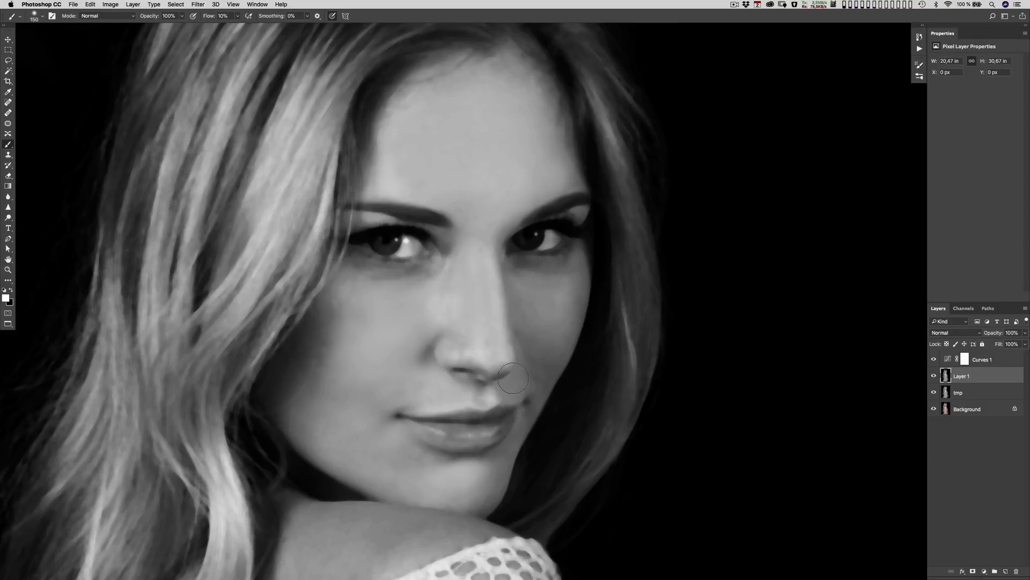
{"action": "key", "text": "x"}
{"action": "key", "text": "]"}
{"action": "key", "text": "]"}
{"action": "left_click_drag", "start_coordinate": [454, 268], "coordinate": [442, 343]}
{"action": "key", "text": "super+z"}
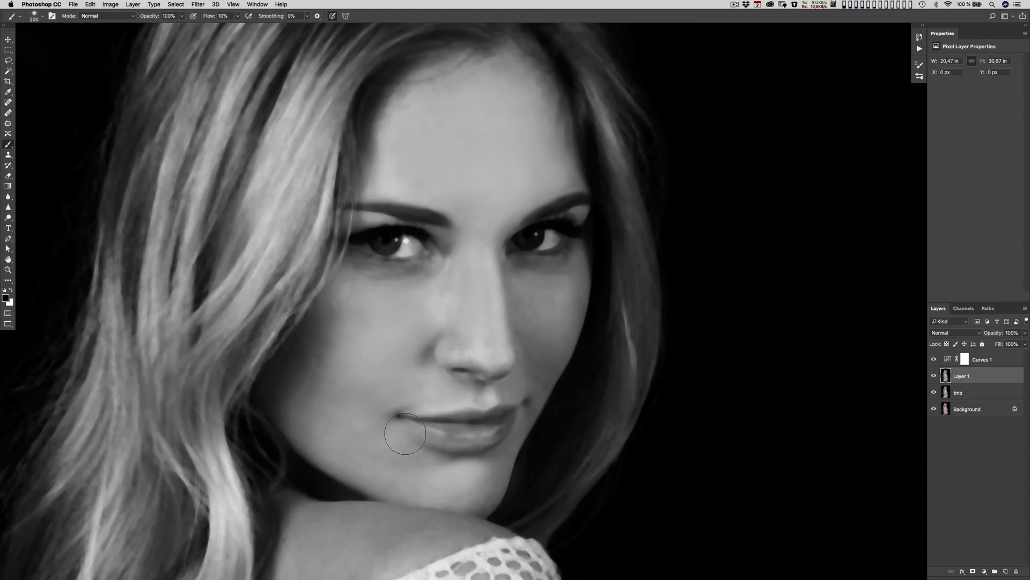
{"action": "left_click", "coordinate": [934, 375]}
{"action": "left_click", "coordinate": [934, 375]}
- Brighten the near cheek with white using a brush enlarged to 500 px, and compare the result with Layer 1 hidden and shown
{"action": "key", "text": "x"}
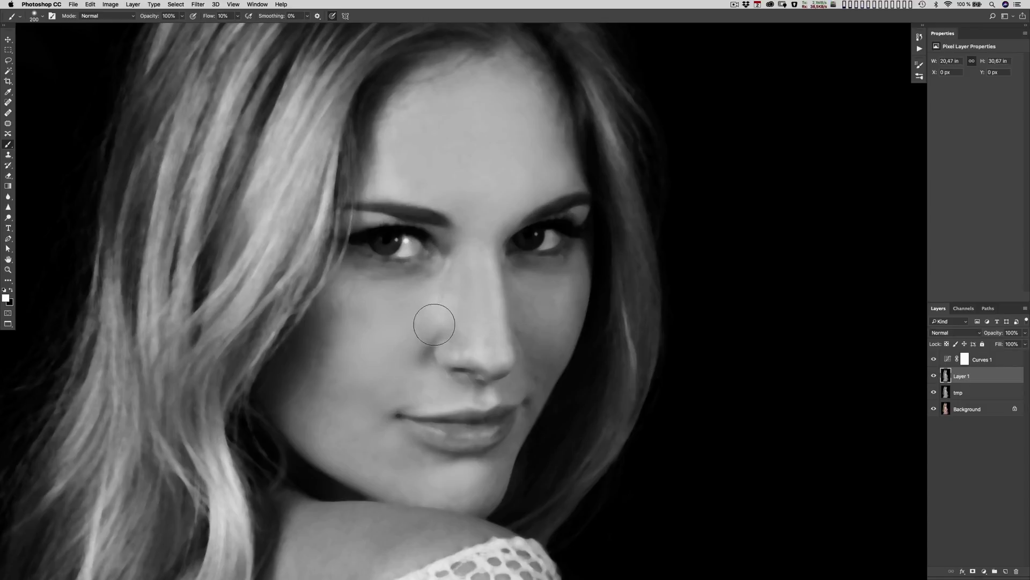
{"action": "key", "text": "bracketright"}
{"action": "key", "text": "bracketright"}
{"action": "key", "text": "bracketright"}
{"action": "key", "text": "super+minus"}
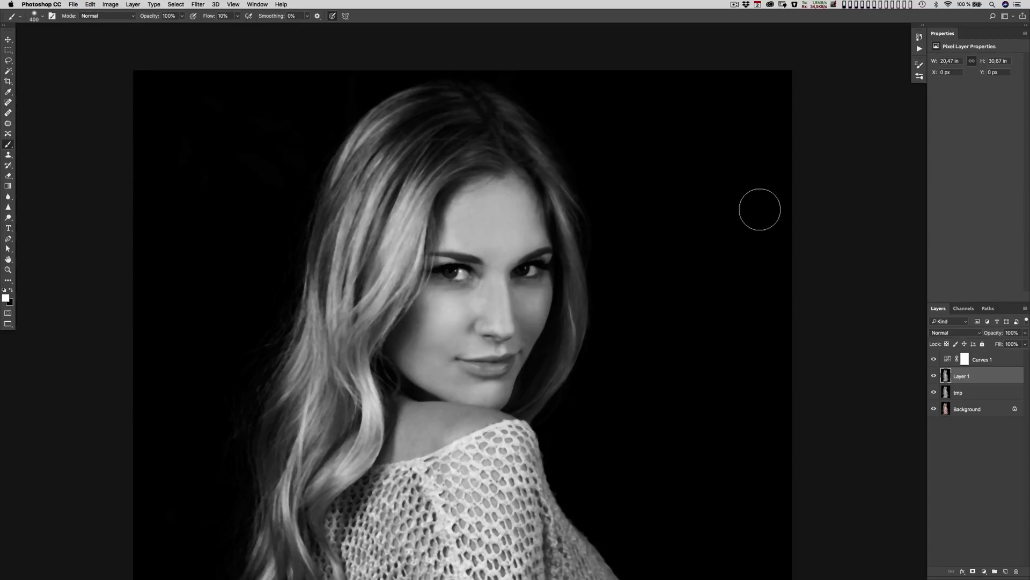
{"action": "key", "text": "bracketleft"}
{"action": "key", "text": "bracketleft"}
{"action": "key", "text": "bracketleft"}
{"action": "key", "text": "bracketleft"}
{"action": "key", "text": "bracketright"}
{"action": "key", "text": "bracketright"}
{"action": "key", "text": "bracketright"}
{"action": "left_click", "coordinate": [404, 334]}
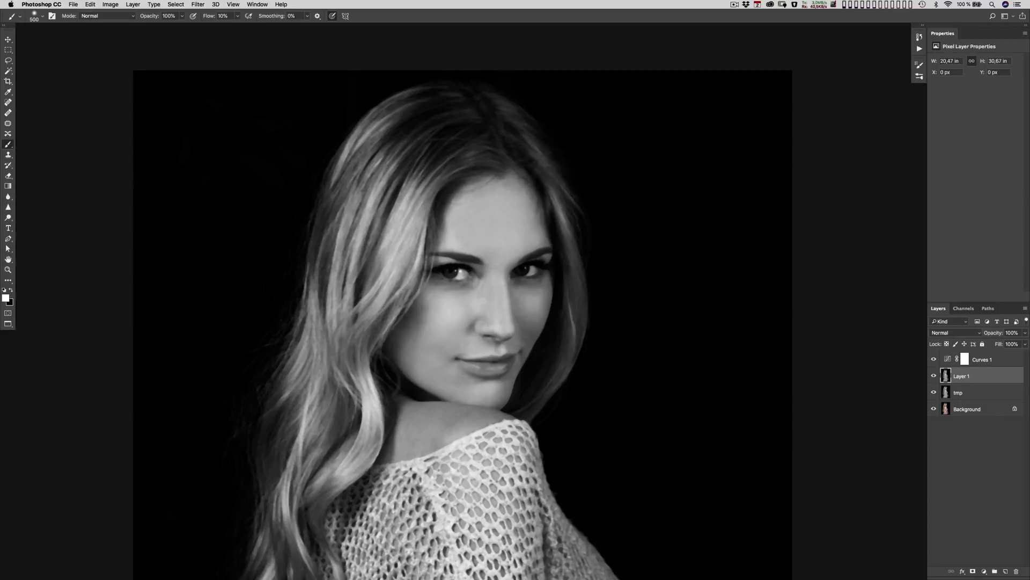
{"action": "left_click", "coordinate": [934, 376]}
{"action": "left_click", "coordinate": [934, 376]}
{"action": "key", "text": "x"}
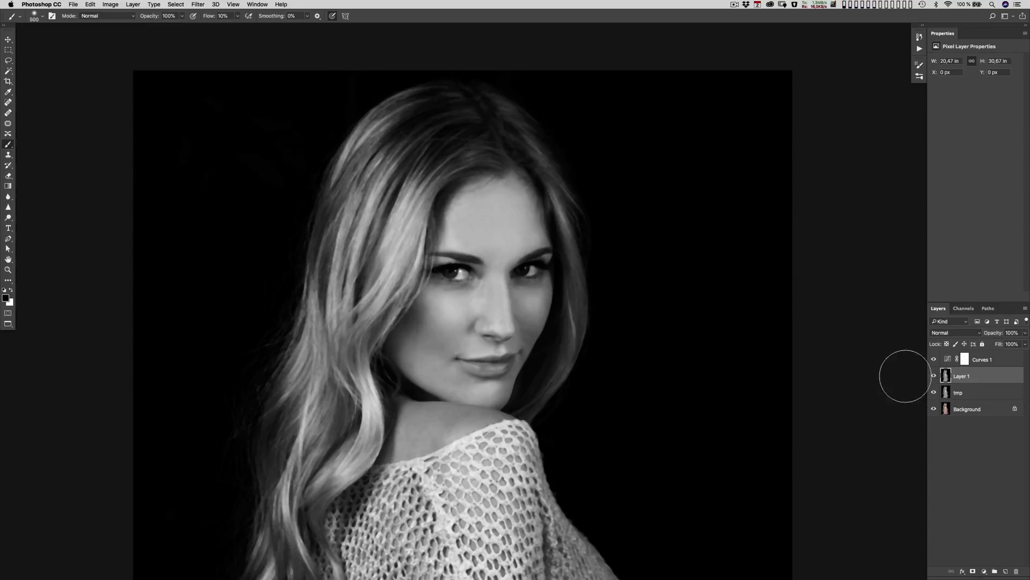
{"action": "left_click", "coordinate": [934, 377]}
{"action": "left_click", "coordinate": [934, 376]}
- Soften a small patch beside the mouth on the lower near cheek through a feathered freehand selection, and compare before and after
{"action": "key", "text": "bracketleft"}
{"action": "key", "text": "bracketleft"}
{"action": "key", "text": "bracketleft"}
{"action": "key", "text": "bracketleft"}
{"action": "key", "text": "bracketleft"}
{"action": "key", "text": "bracketleft"}
{"action": "left_click", "coordinate": [9, 62]}
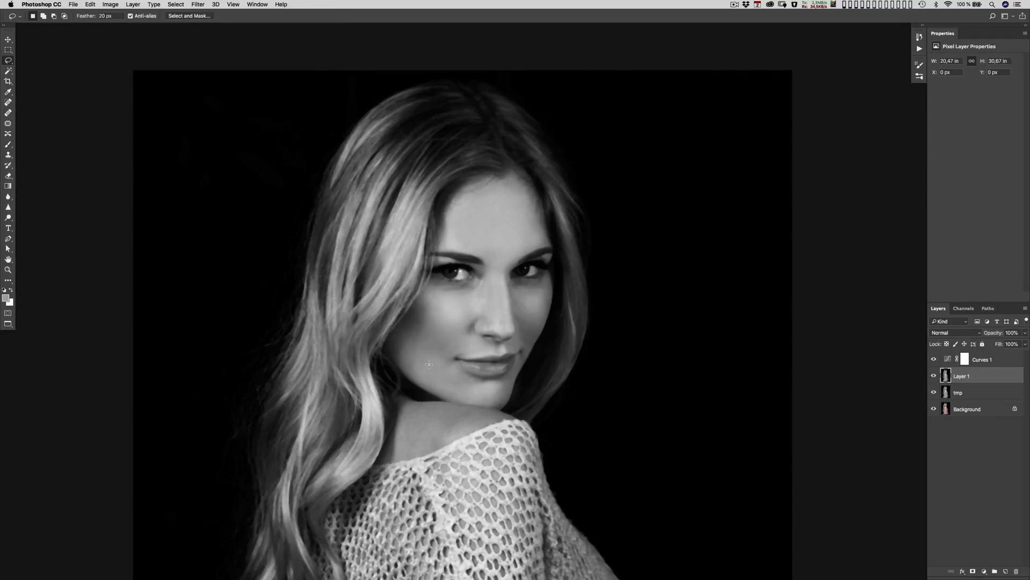
{"action": "mouse_move", "coordinate": [429, 364]}
{"action": "left_mouse_down"}
{"action": "mouse_move", "coordinate": [467, 380]}
{"action": "mouse_move", "coordinate": [476, 345]}
{"action": "mouse_move", "coordinate": [441, 365]}
{"action": "left_mouse_up"}
{"action": "key", "text": "super+d"}
{"action": "key", "text": "super+d"}
{"action": "left_click", "coordinate": [934, 375]}
{"action": "left_click", "coordinate": [935, 375]}
{"action": "left_click", "coordinate": [936, 375]}
{"action": "left_click", "coordinate": [934, 376]}
- Blend the light and dark tones in the hair using a tone sampled from its lower waves, reducing the brush to 60 px
{"action": "key", "text": "b"}
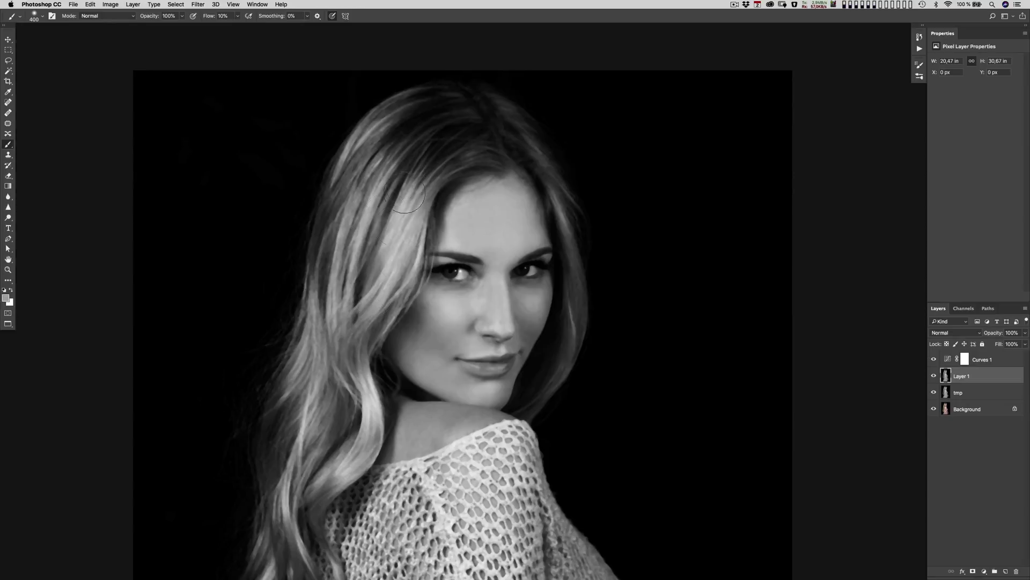
{"action": "left_click_drag", "start_coordinate": [397, 189], "coordinate": [367, 318]}
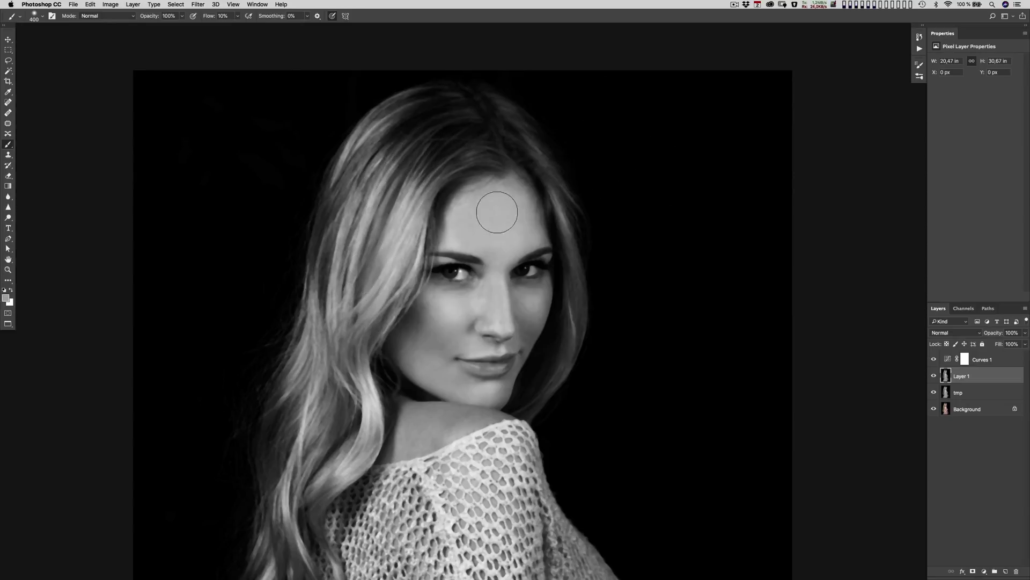
{"action": "left_click_drag", "start_coordinate": [445, 149], "coordinate": [458, 144]}
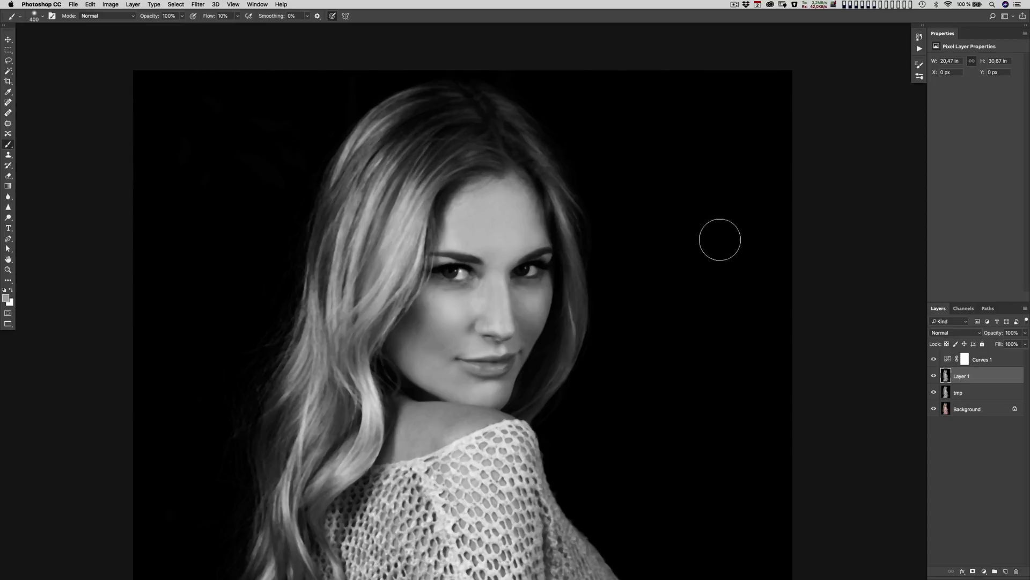
{"action": "key", "text": "bracketleft"}
{"action": "key", "text": "bracketleft"}
{"action": "key", "text": "bracketleft"}
{"action": "key", "text": "bracketleft"}
{"action": "key", "text": "bracketleft"}
{"action": "key", "text": "bracketleft"}
{"action": "left_click", "coordinate": [318, 469], "text": "alt"}
{"action": "left_click_drag", "start_coordinate": [318, 471], "coordinate": [346, 442]}
{"action": "key", "text": "bracketleft"}
{"action": "key", "text": "bracketleft"}
{"action": "key", "text": "bracketleft"}
{"action": "key", "text": "bracketleft"}
{"action": "key", "text": "bracketleft"}
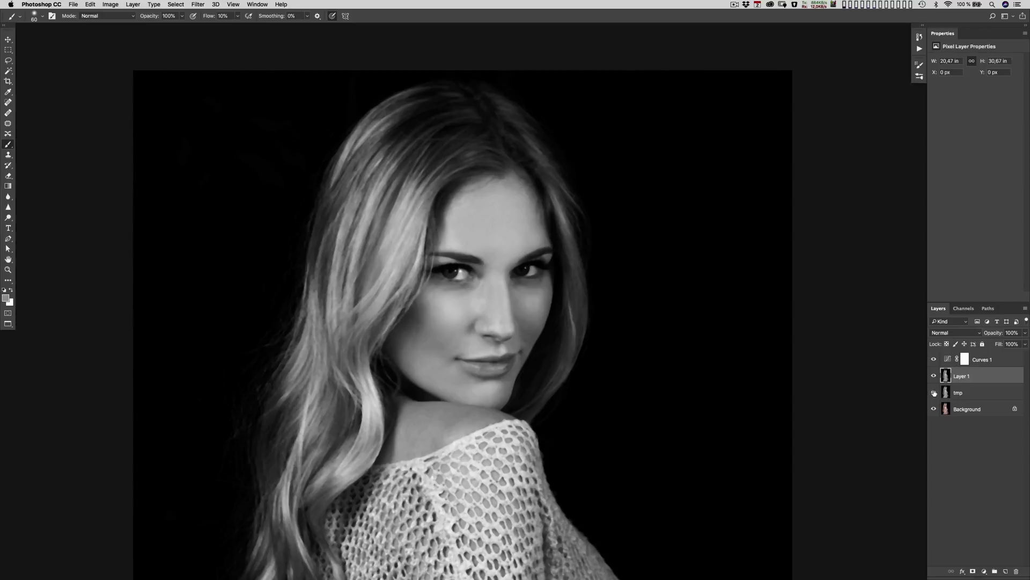
- Hide the tmp layer and delete the Curves 1 adjustment layer
{"action": "left_click", "coordinate": [992, 363]}
{"action": "key", "text": "Delete"}
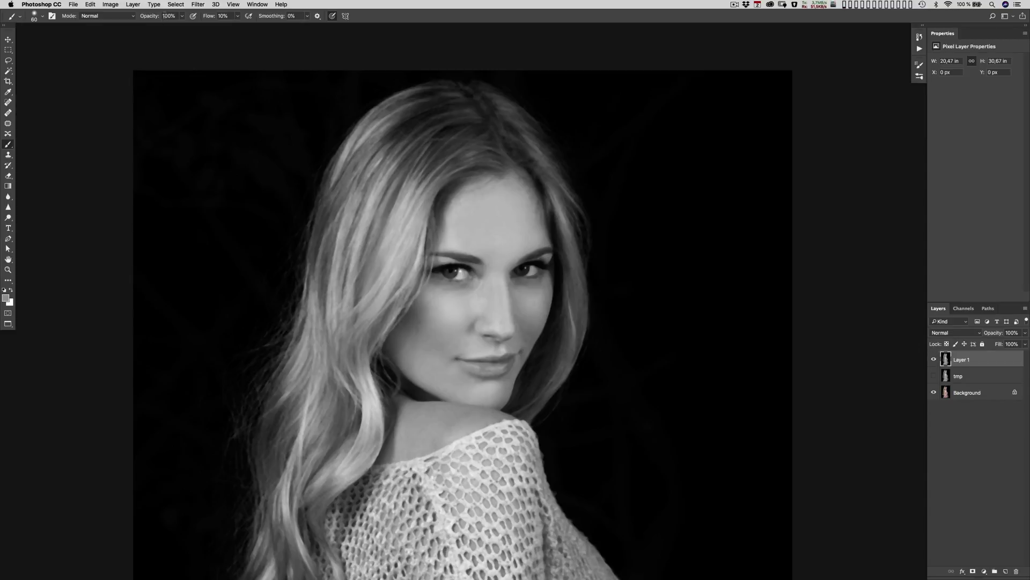
- Set Layer 1 to Linear Light and apply the inverted RGB of tmp to it, with Add blending, 100% opacity, scale 2 and offset 0
{"action": "left_click", "coordinate": [945, 332]}
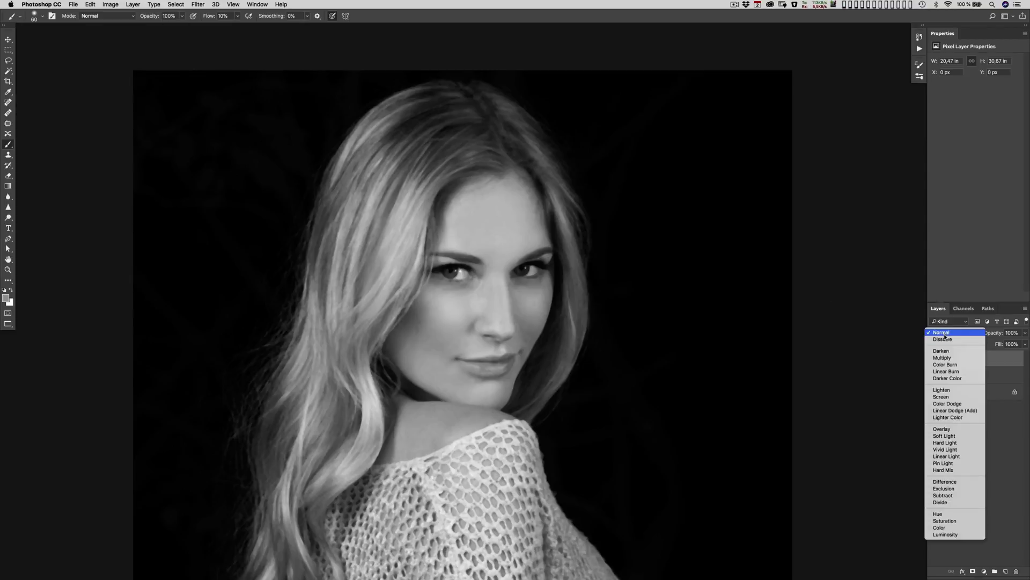
{"action": "left_click", "coordinate": [958, 457]}
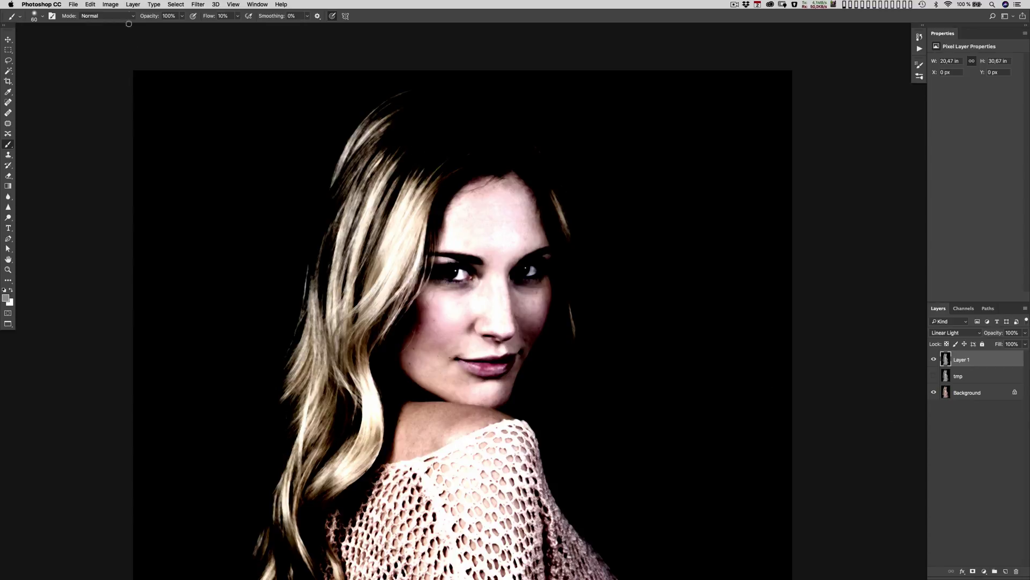
{"action": "left_click", "coordinate": [110, 5]}
{"action": "left_click", "coordinate": [160, 130]}
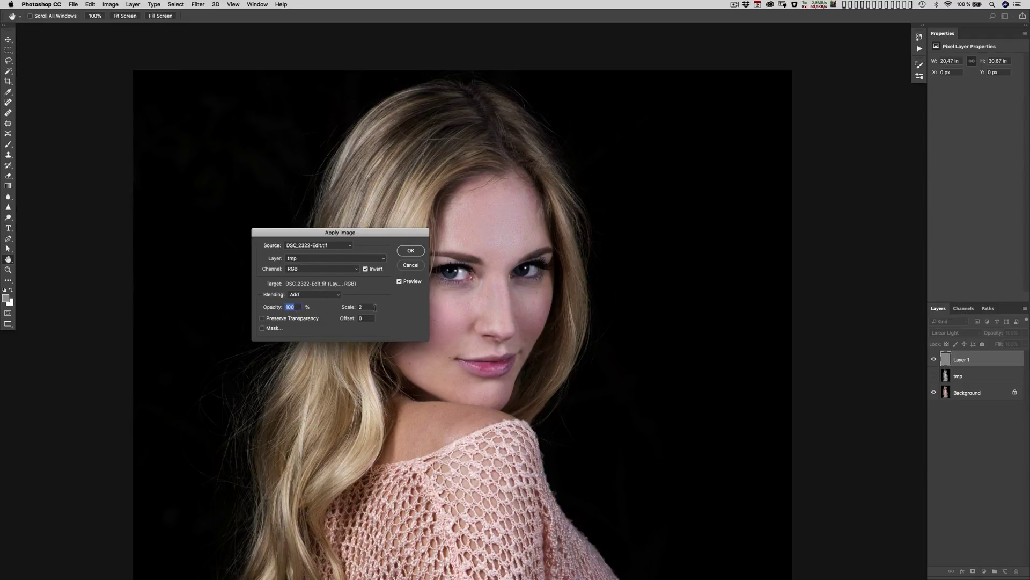
{"action": "left_click", "coordinate": [412, 251]}
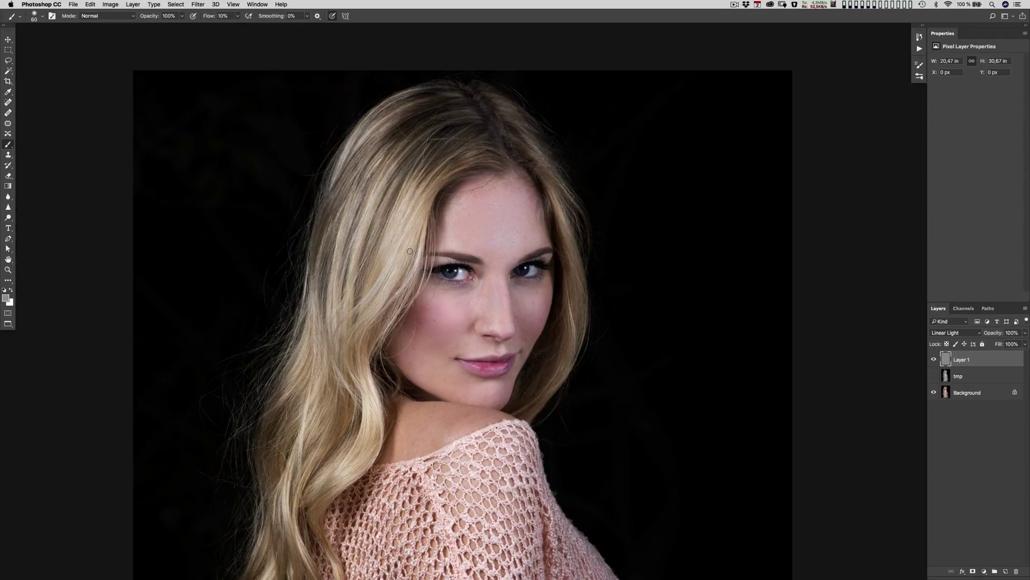
{"action": "left_click", "coordinate": [934, 359]}
{"action": "left_click", "coordinate": [935, 359]}
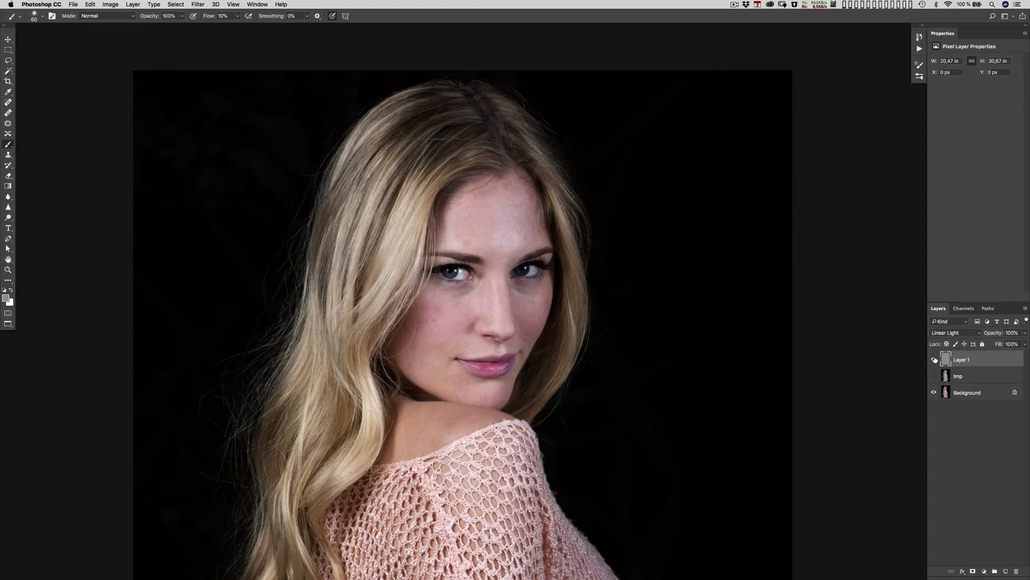
- Delete the tmp layer and compare the colour portrait with Layer 1 hidden and shown
{"action": "left_click", "coordinate": [968, 376]}
{"action": "key", "text": "Delete"}
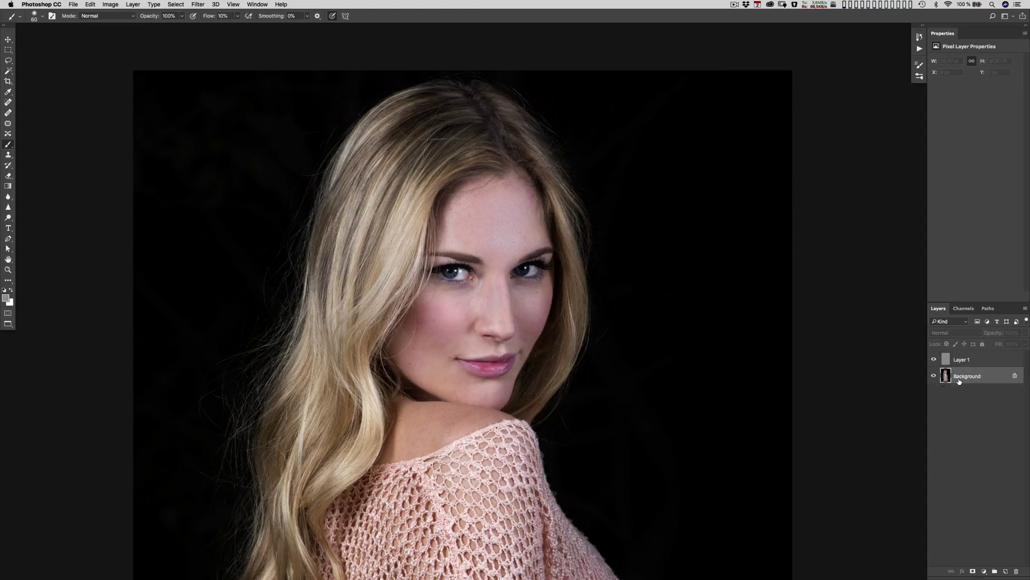
{"action": "left_click", "coordinate": [935, 360]}
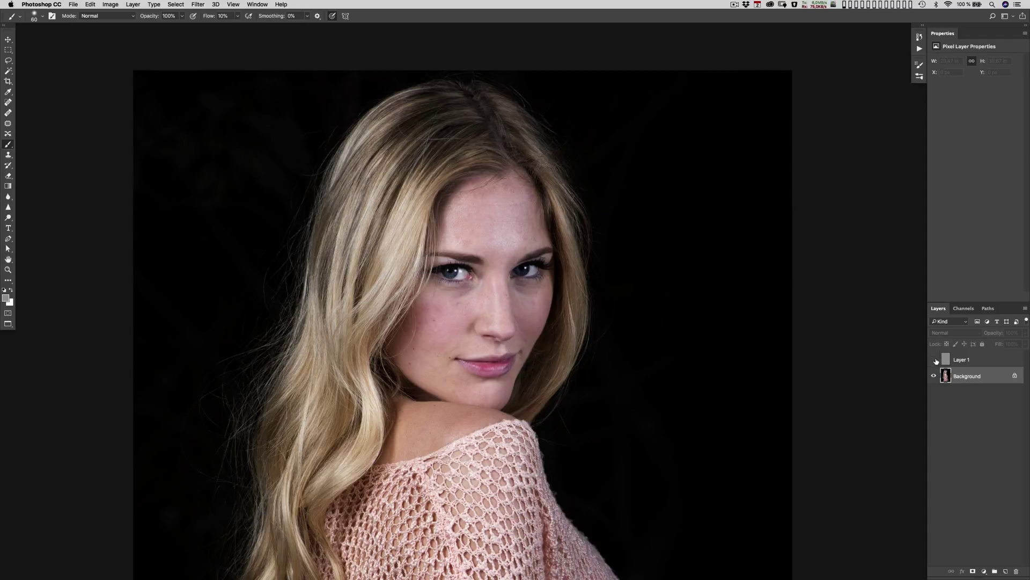
{"action": "left_click", "coordinate": [935, 359]}
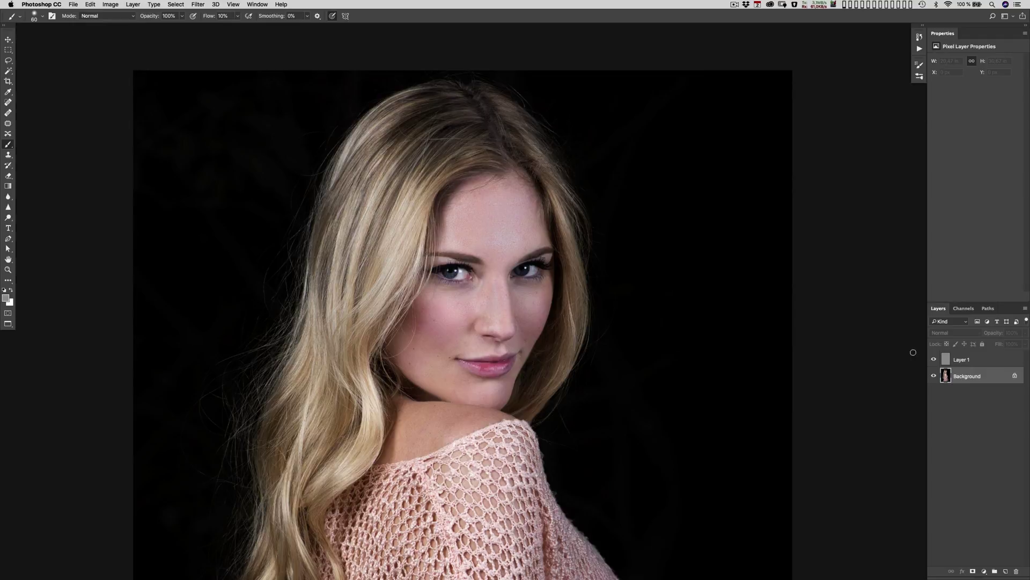
{"action": "key", "text": "super+minus"}
{"action": "key", "text": "super+minus"}
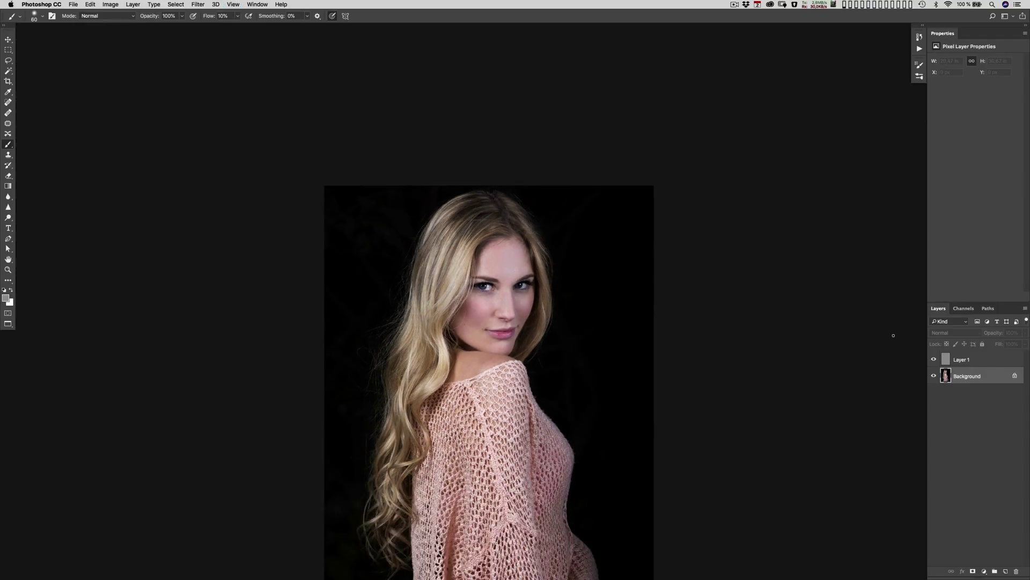
- Try Overlay blending on Layer 1 and compare the woman's face with the layer hidden and shown
{"action": "left_click", "coordinate": [964, 360]}
{"action": "left_click", "coordinate": [956, 333]}
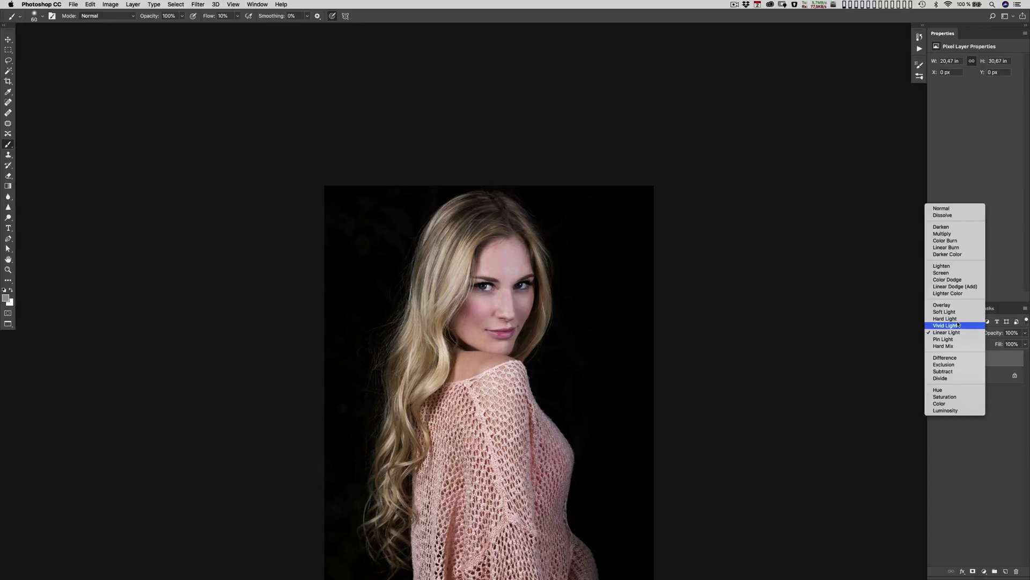
{"action": "left_click", "coordinate": [947, 305]}
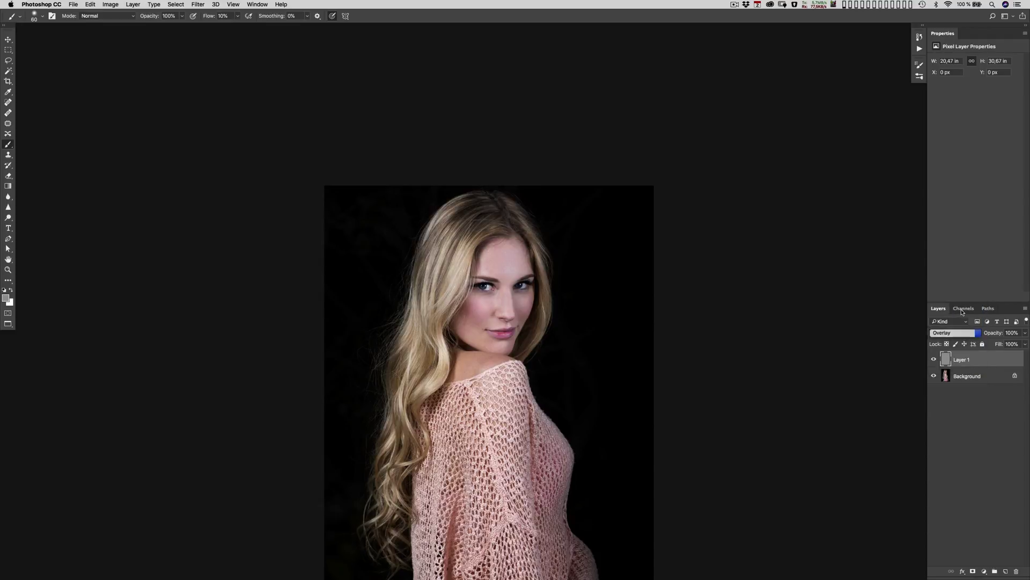
{"action": "left_click", "coordinate": [936, 360]}
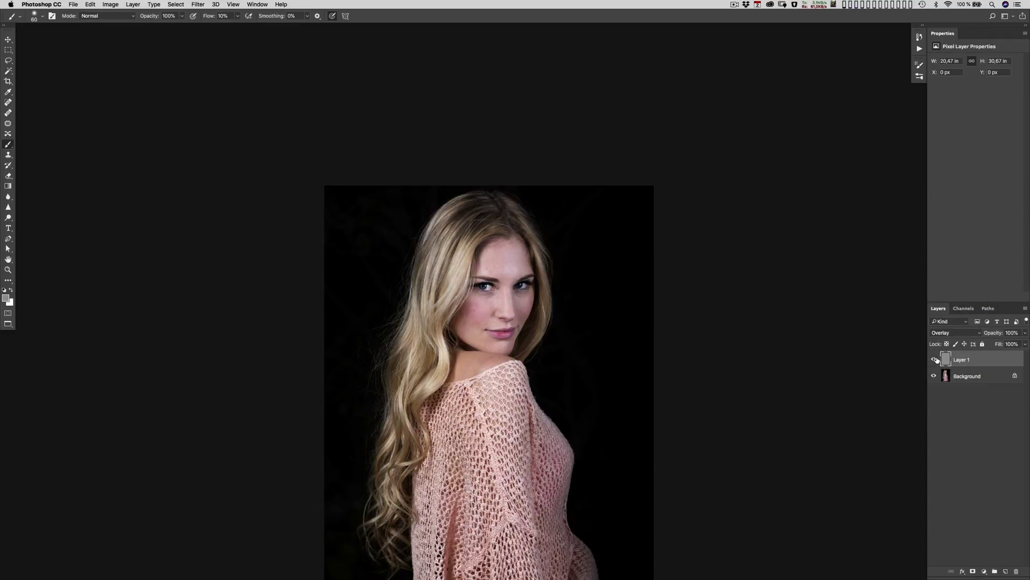
{"action": "key", "text": "super+plus"}
{"action": "key", "text": "super+plus"}
{"action": "key", "text": "super+plus"}
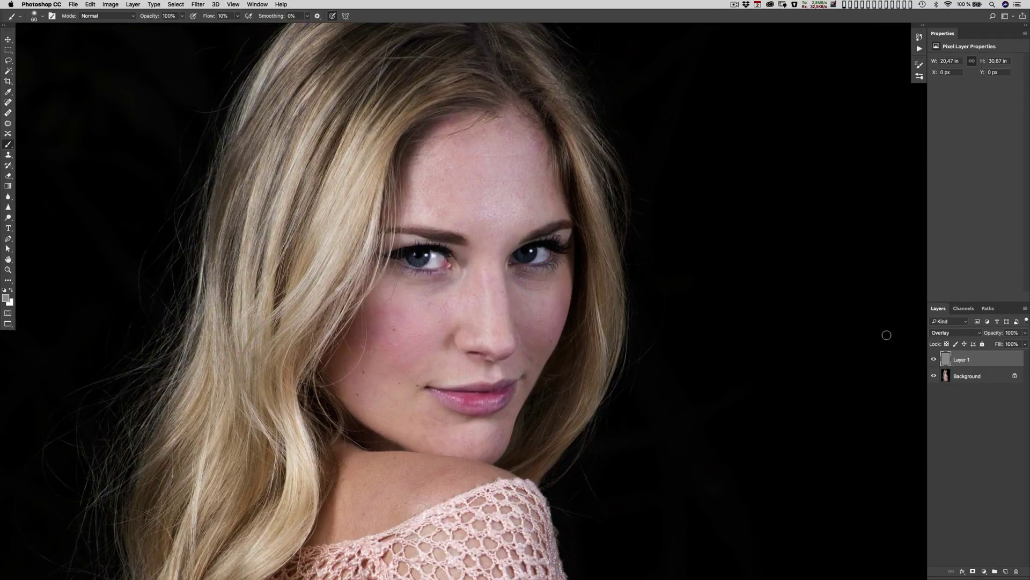
{"action": "left_click", "coordinate": [935, 360]}
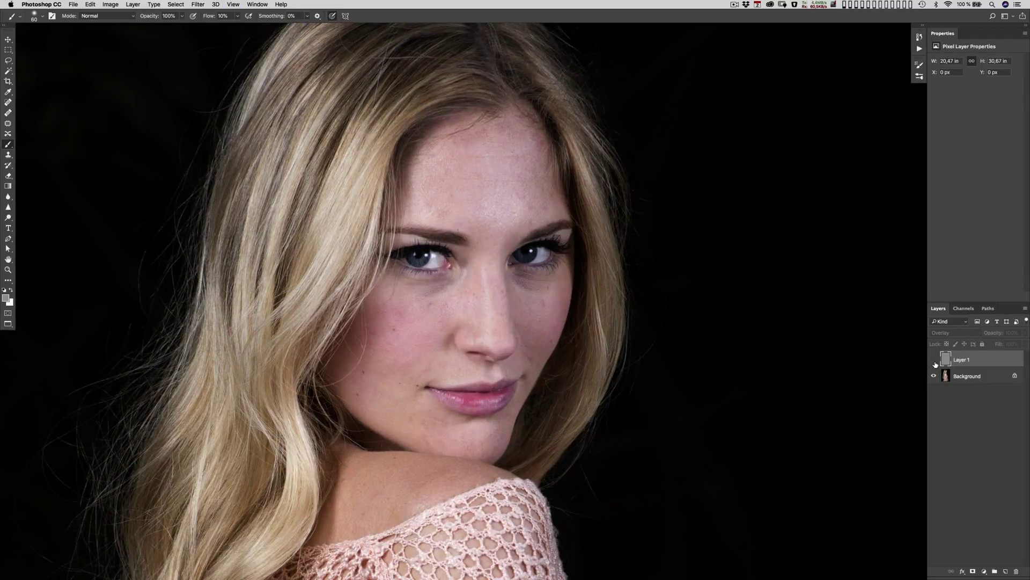
{"action": "left_click", "coordinate": [935, 360]}
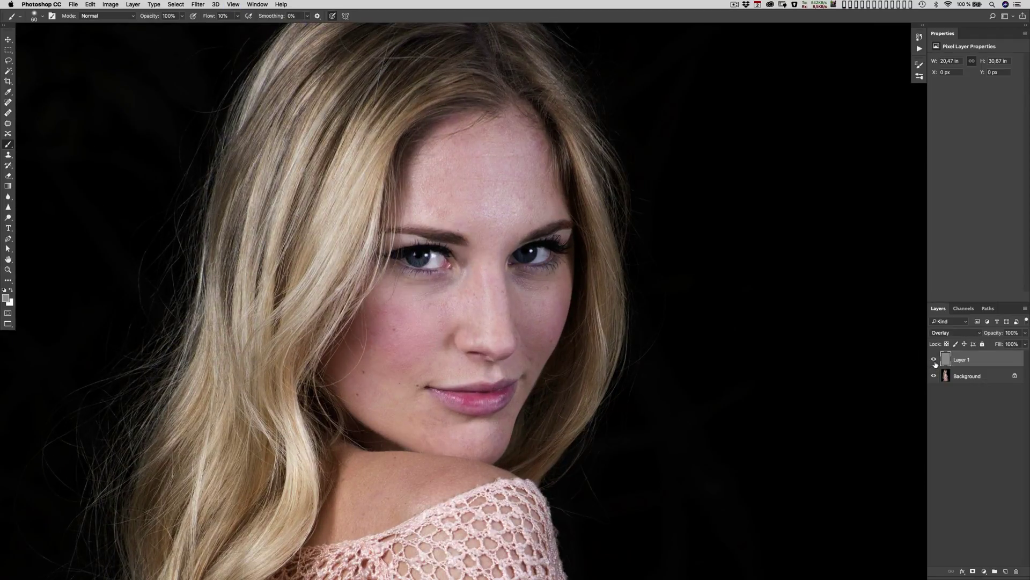
{"action": "left_click", "coordinate": [934, 360]}
- Try Vivid Light blending on Layer 1 and compare the face with the layer hidden and shown
{"action": "left_click", "coordinate": [942, 333]}
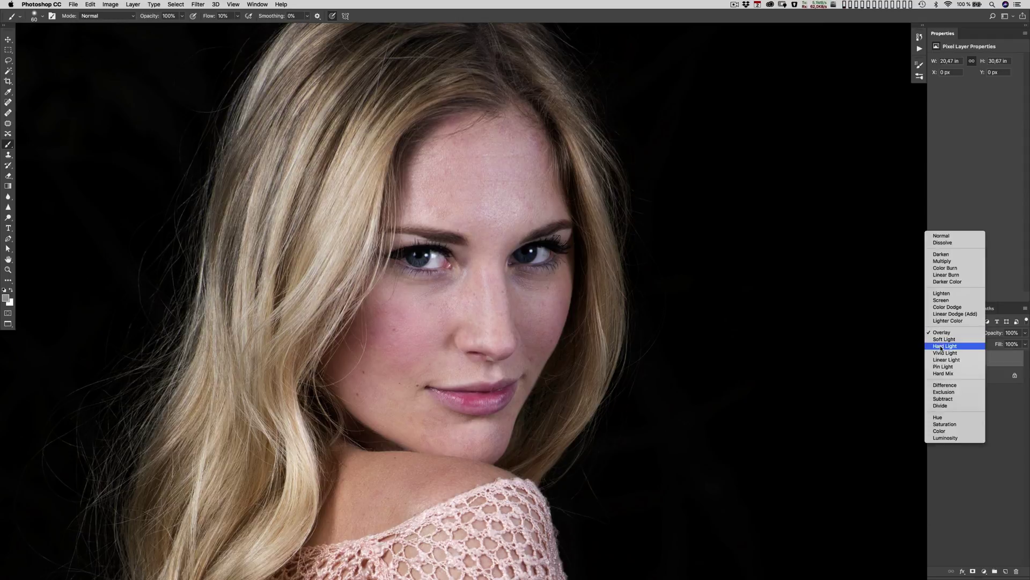
{"action": "left_click", "coordinate": [941, 352]}
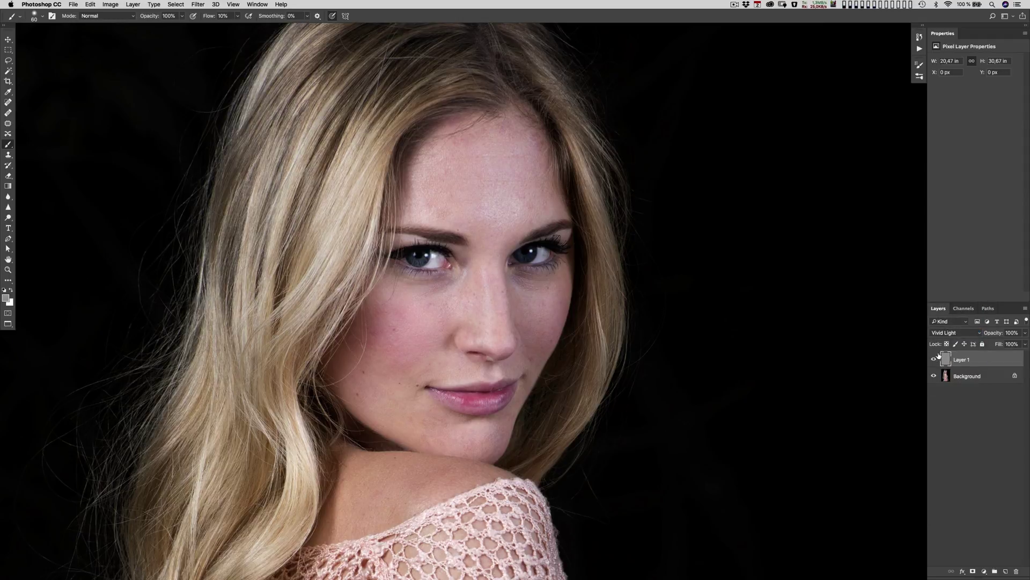
{"action": "left_click", "coordinate": [933, 360]}
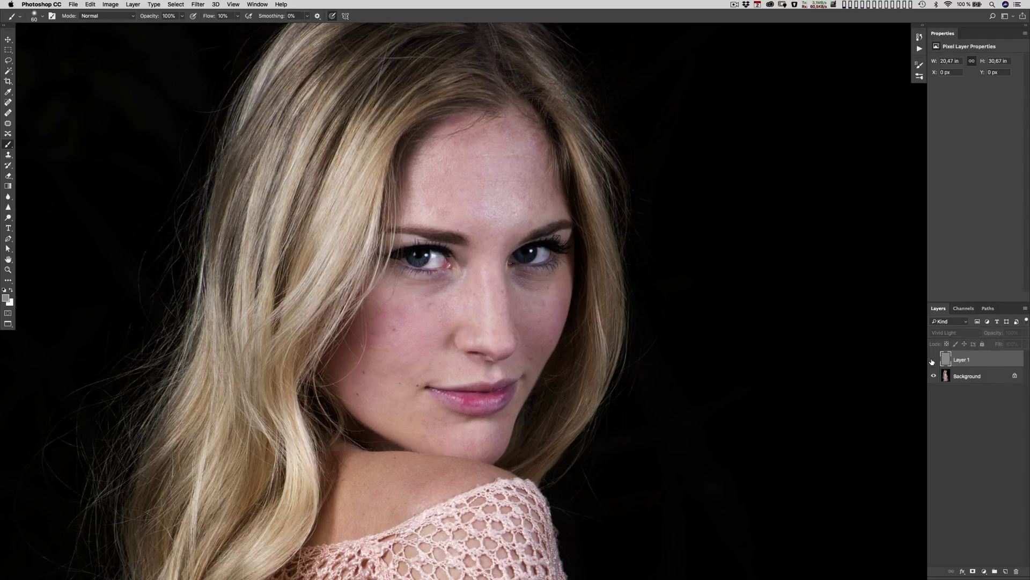
{"action": "left_click", "coordinate": [933, 360]}
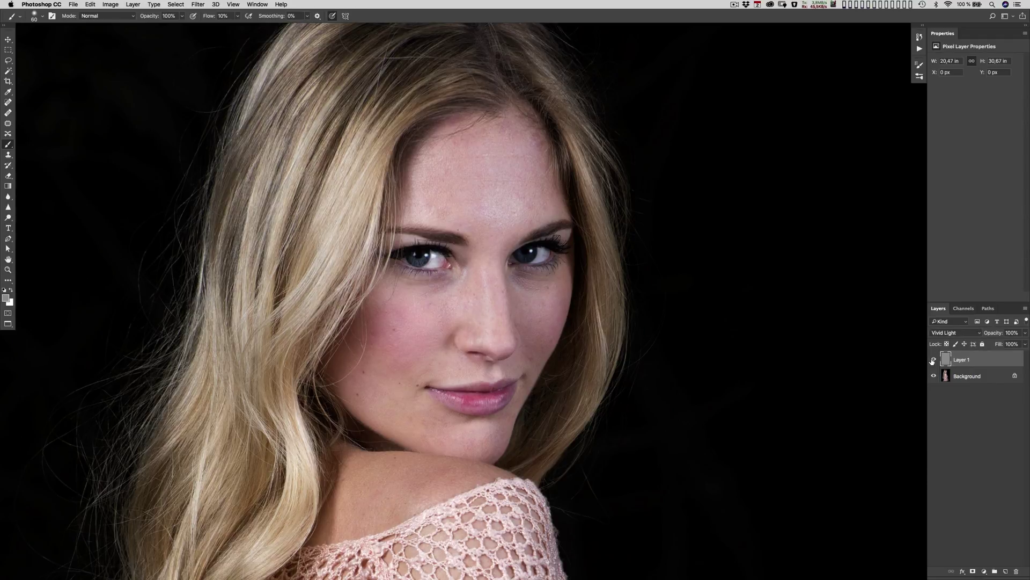
{"action": "left_click", "coordinate": [933, 360]}
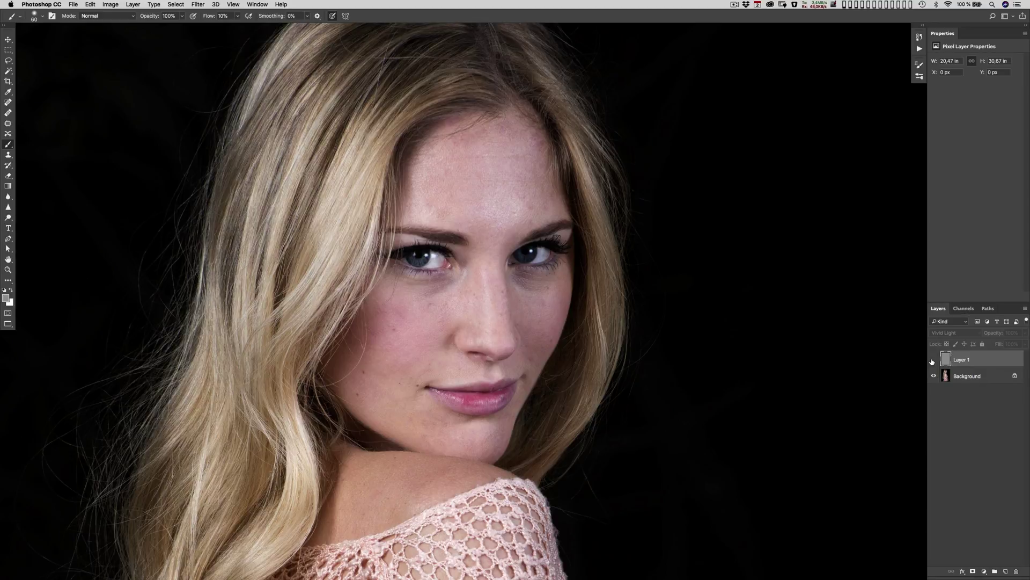
{"action": "left_click", "coordinate": [933, 360]}
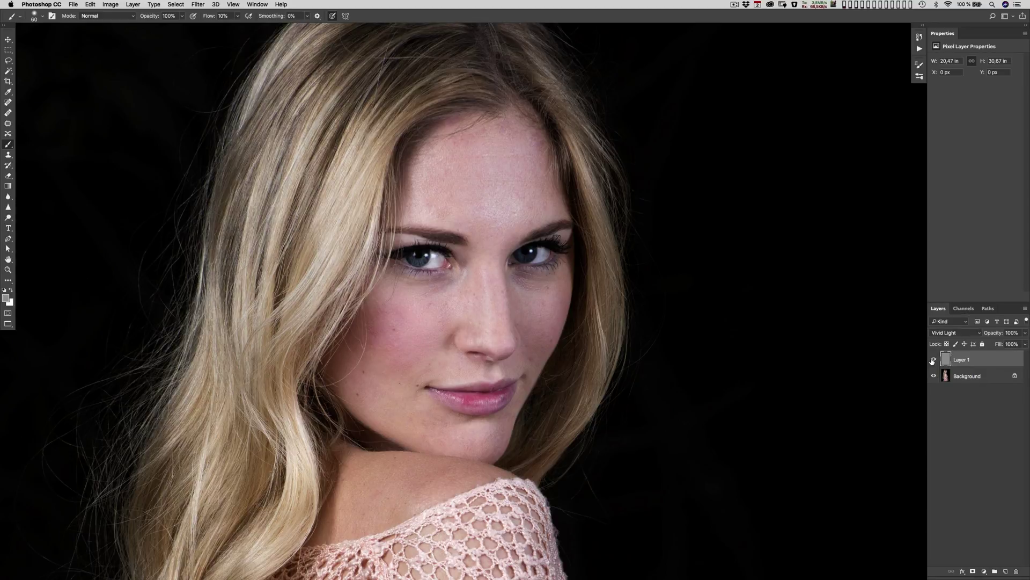
- Set Layer 1 to Linear Light at 77% opacity and compare the portrait with the layer hidden and shown
{"action": "left_click", "coordinate": [949, 337]}
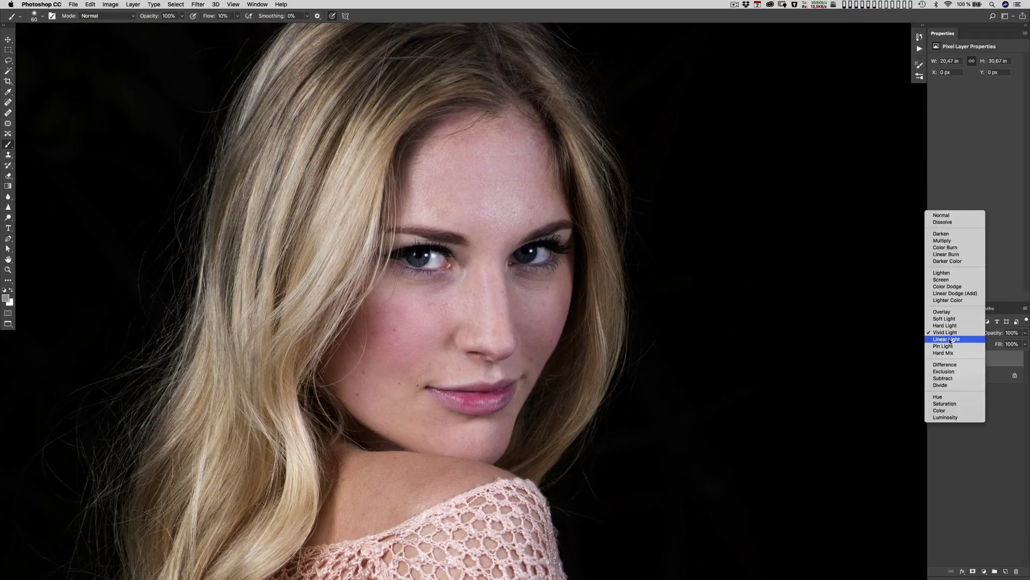
{"action": "left_click", "coordinate": [949, 340]}
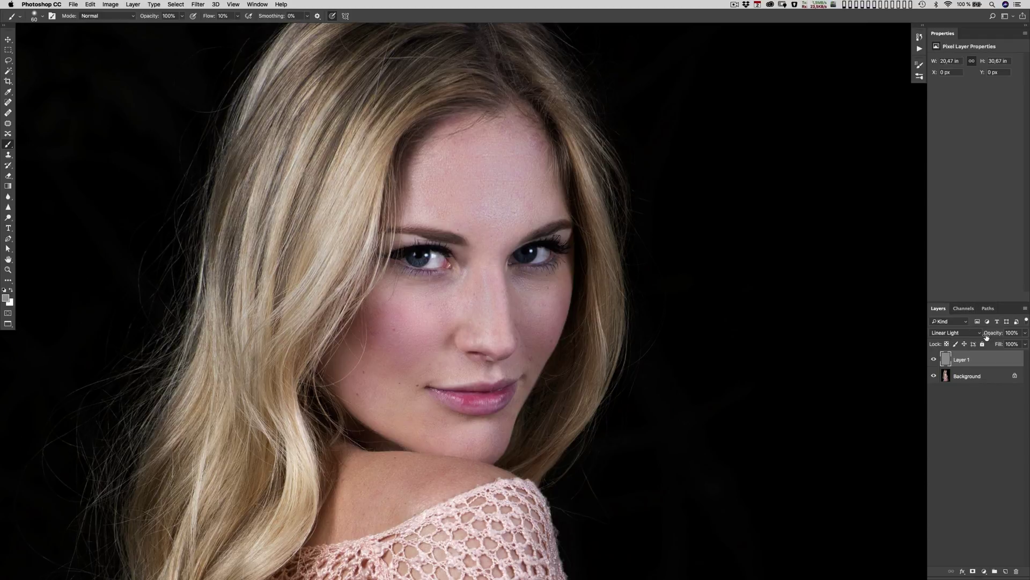
{"action": "left_click_drag", "start_coordinate": [995, 334], "coordinate": [986, 335]}
{"action": "key", "text": "Return"}
{"action": "left_click", "coordinate": [934, 359]}
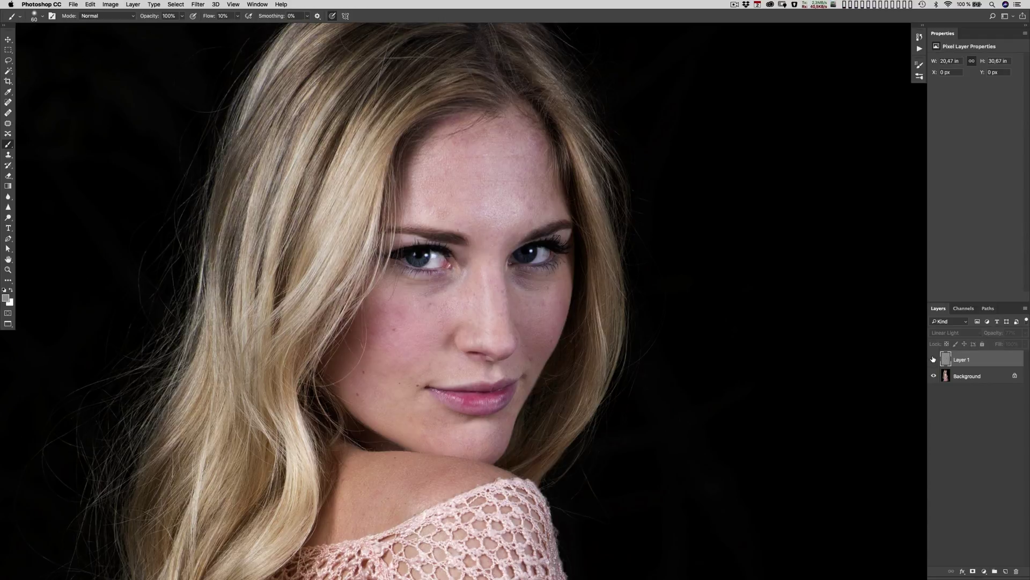
{"action": "left_click", "coordinate": [934, 359]}
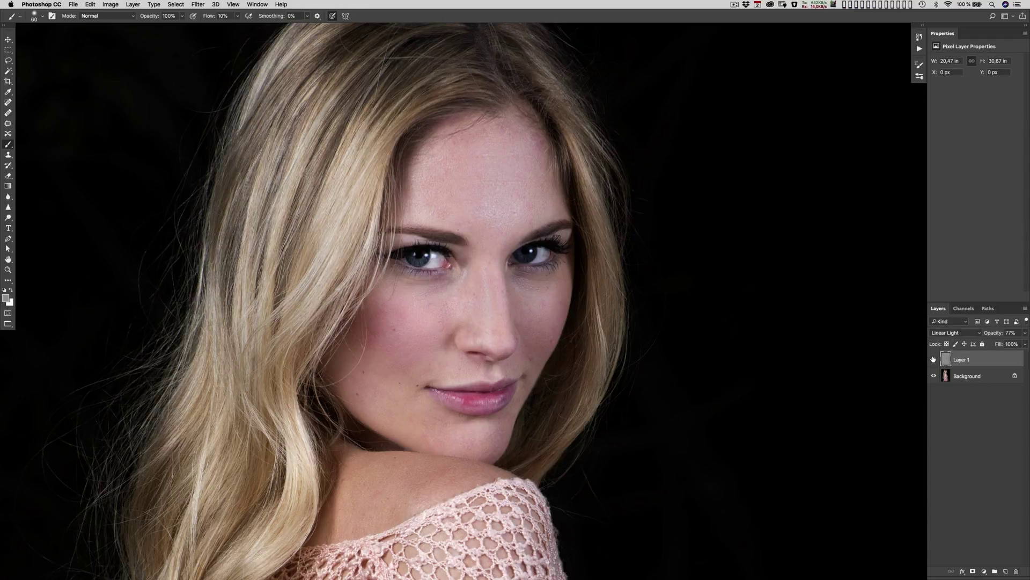
- Examine the skin texture around the eyes, nose, cheeks and mouth at 100% magnification
{"action": "key", "text": "super+1"}
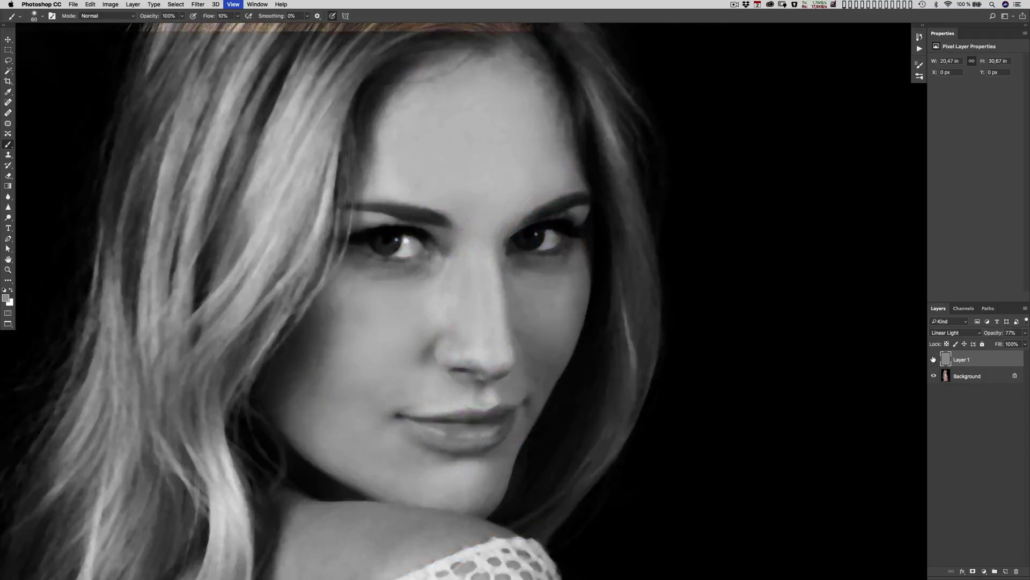
{"action": "left_click_drag", "start_coordinate": [573, 272], "coordinate": [603, 198]}
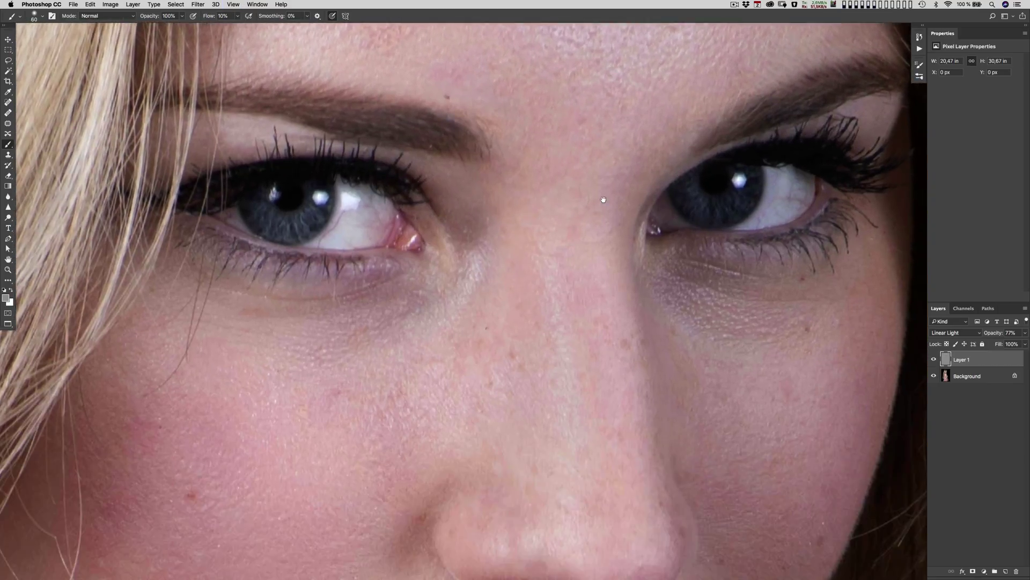
{"action": "left_click_drag", "start_coordinate": [603, 284], "coordinate": [607, 246]}
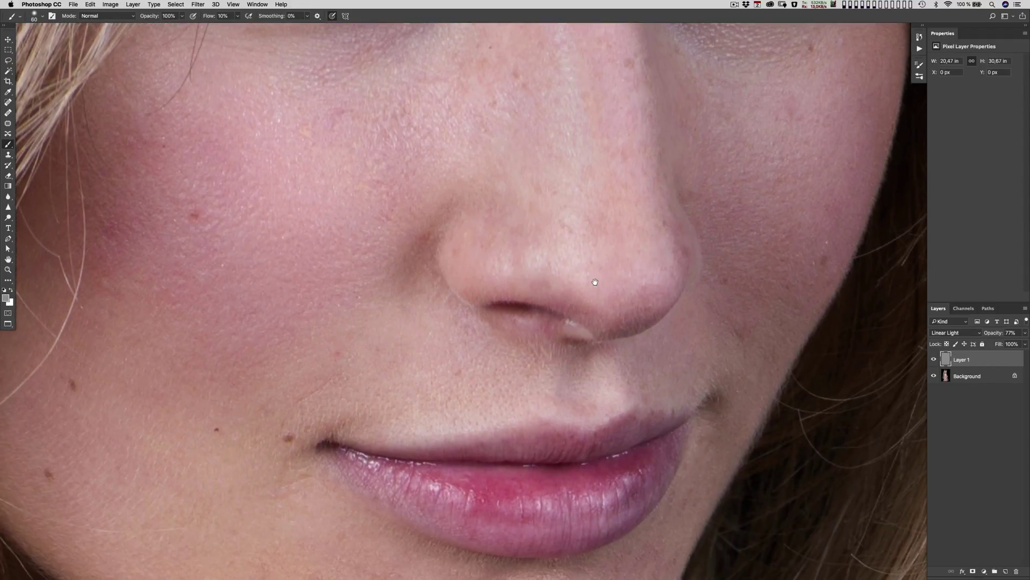
{"action": "left_click_drag", "start_coordinate": [595, 283], "coordinate": [633, 196]}
{"action": "left_click_drag", "start_coordinate": [620, 236], "coordinate": [594, 392]}
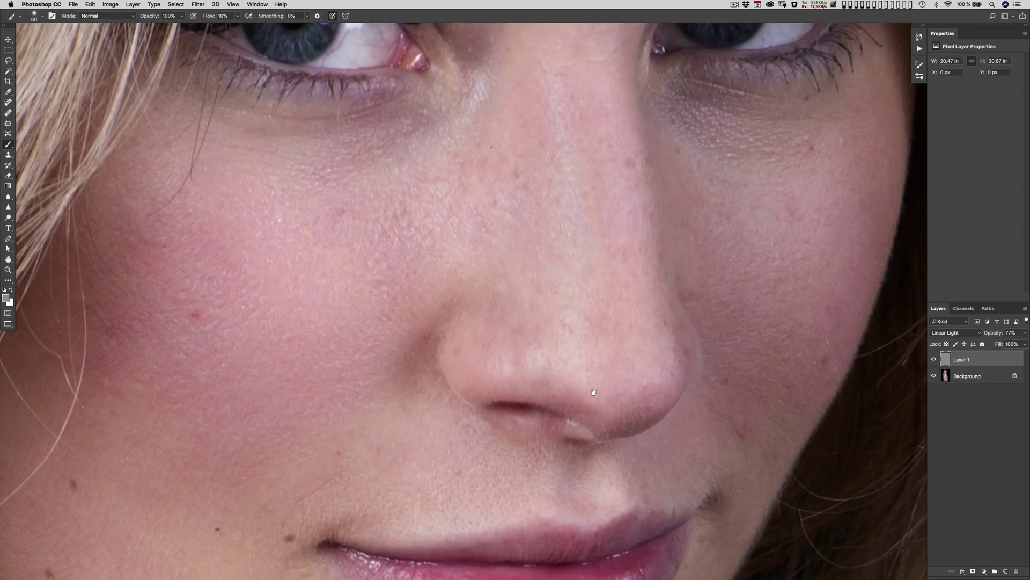
{"action": "key", "text": "super+minus"}
{"action": "key", "text": "super+minus"}
{"action": "key", "text": "super+minus"}
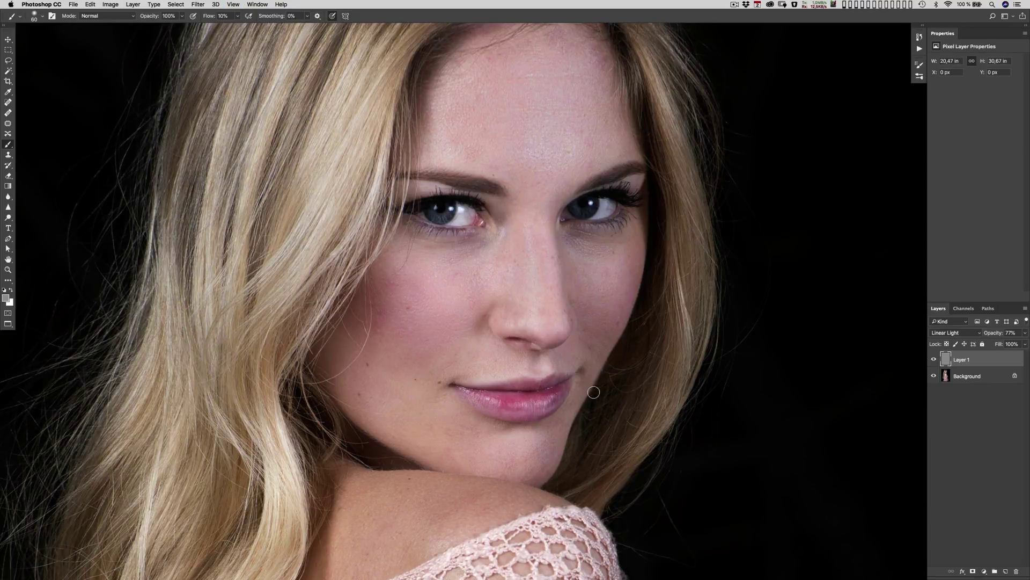